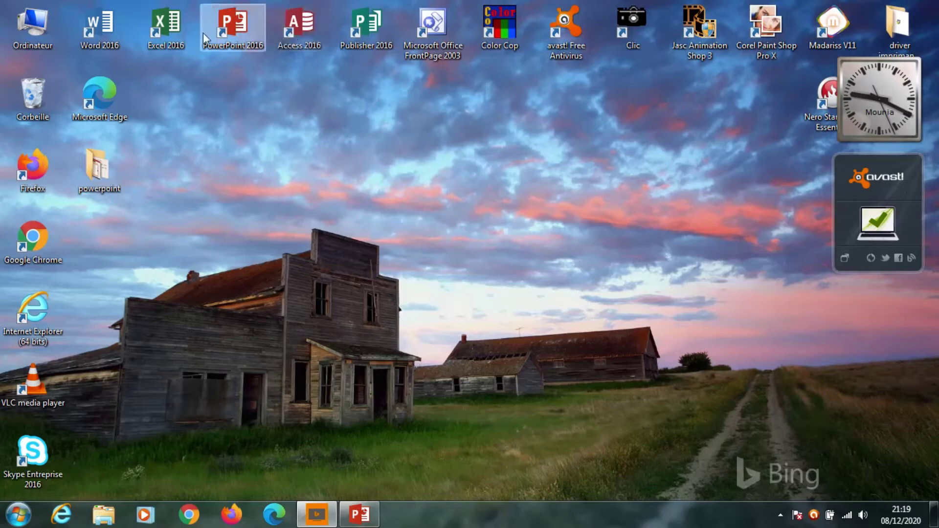
Launch PowerPoint 2016, create a blank presentation, and set slide 1 to the Vide layout.
{"action": "double_click", "coordinate": [229, 33]}
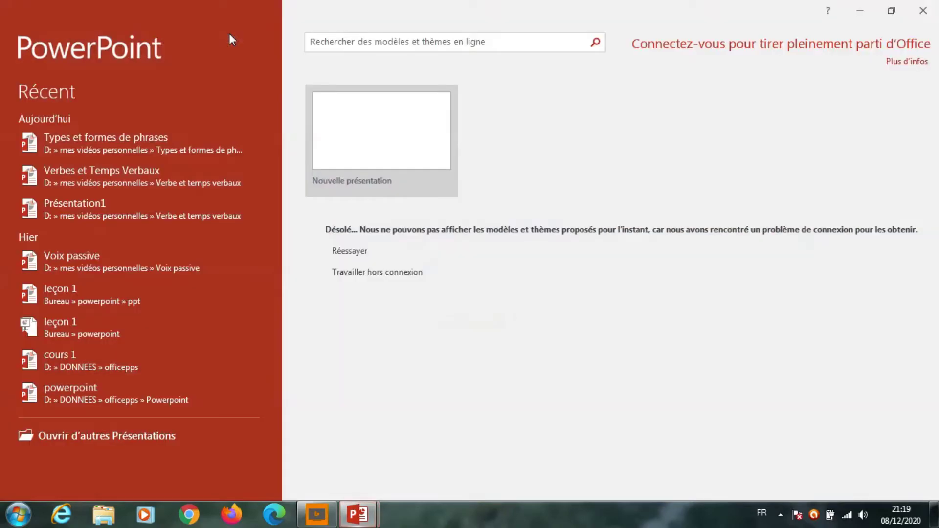
{"action": "left_click", "coordinate": [351, 134]}
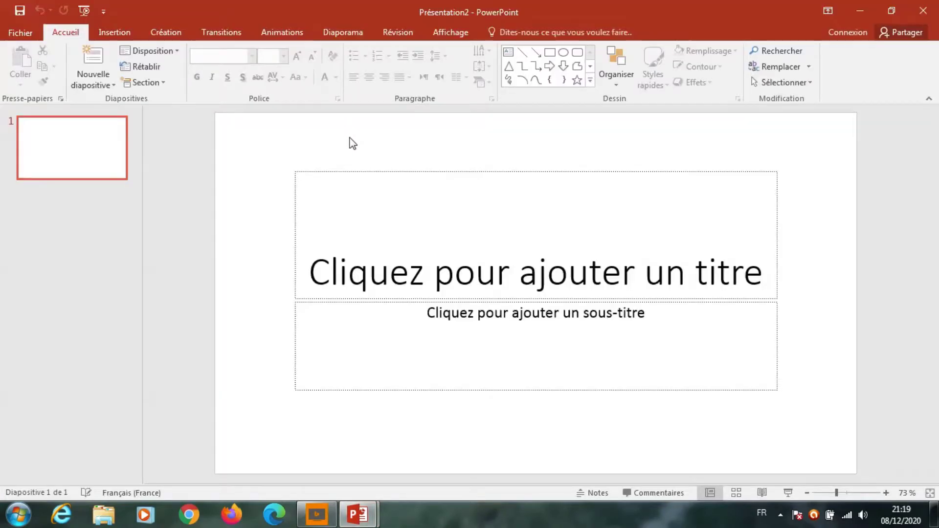
{"action": "right_click", "coordinate": [274, 145]}
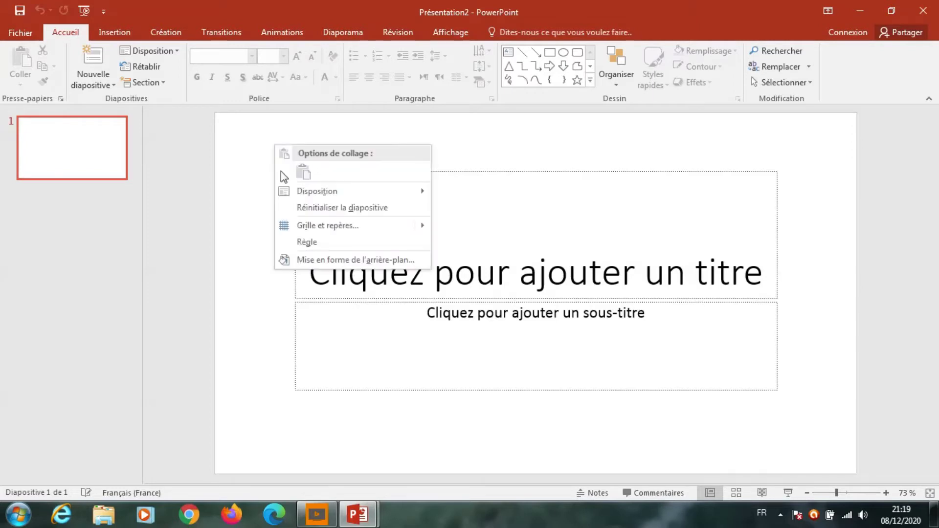
{"action": "mouse_move", "coordinate": [317, 190]}
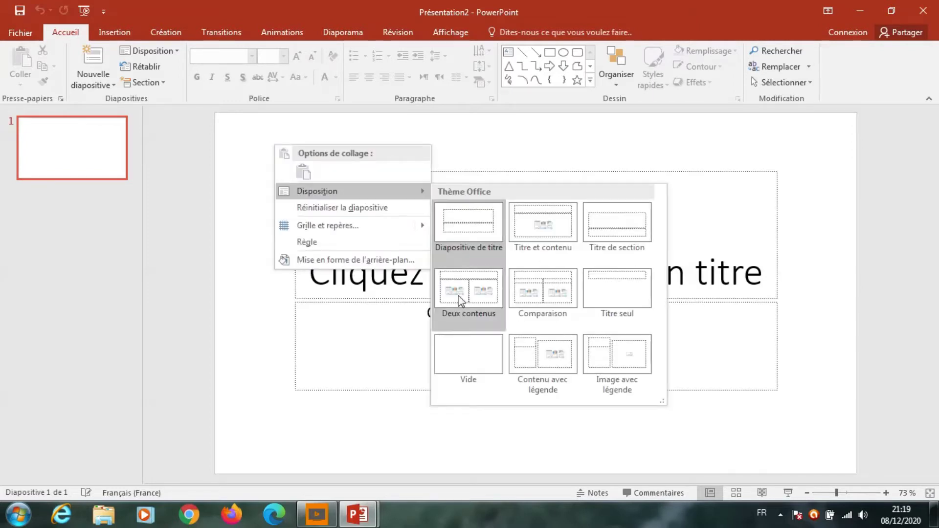
{"action": "left_click", "coordinate": [482, 373]}
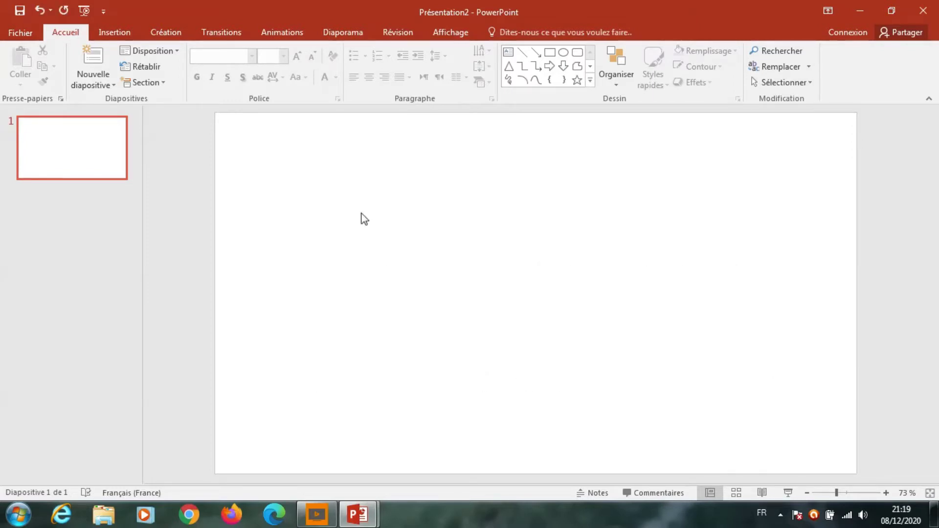
Apply the second Office theme with cream background, red arrow banner and brown curves.
{"action": "left_click", "coordinate": [163, 34]}
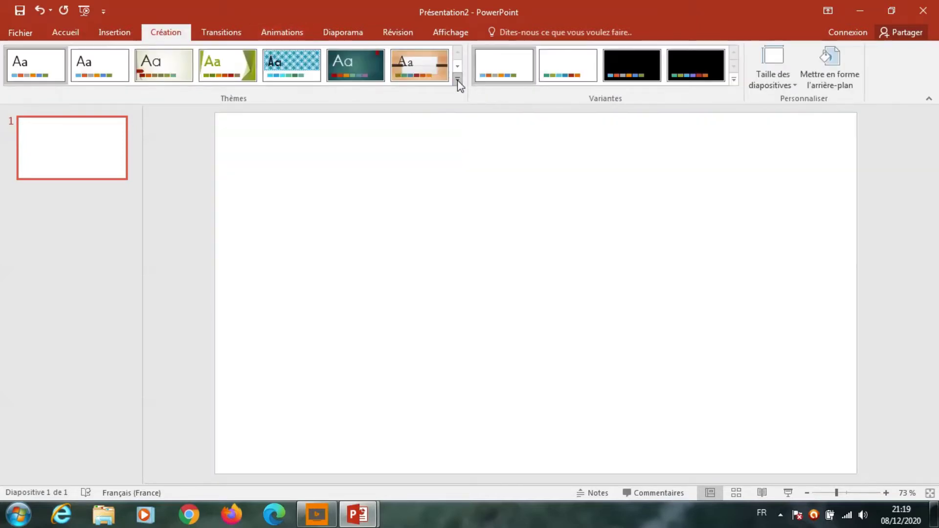
{"action": "left_click", "coordinate": [458, 79]}
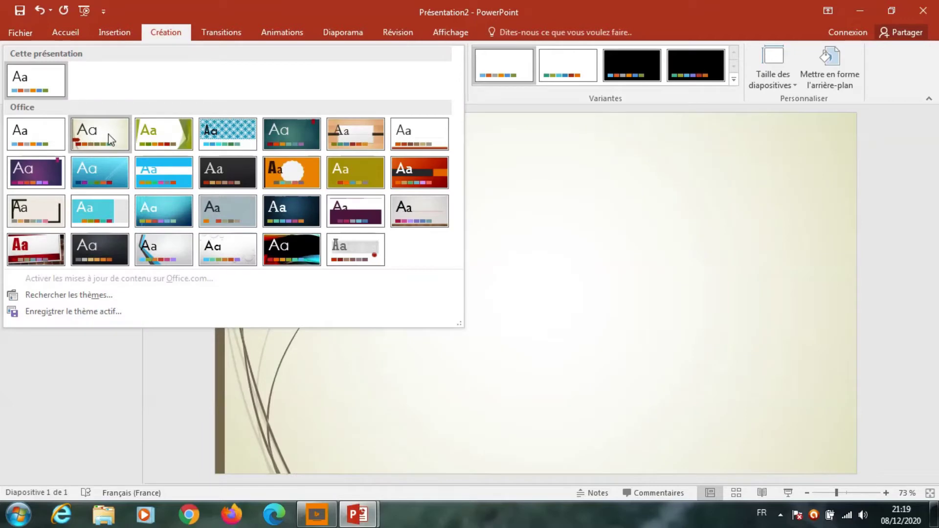
{"action": "left_click", "coordinate": [108, 134]}
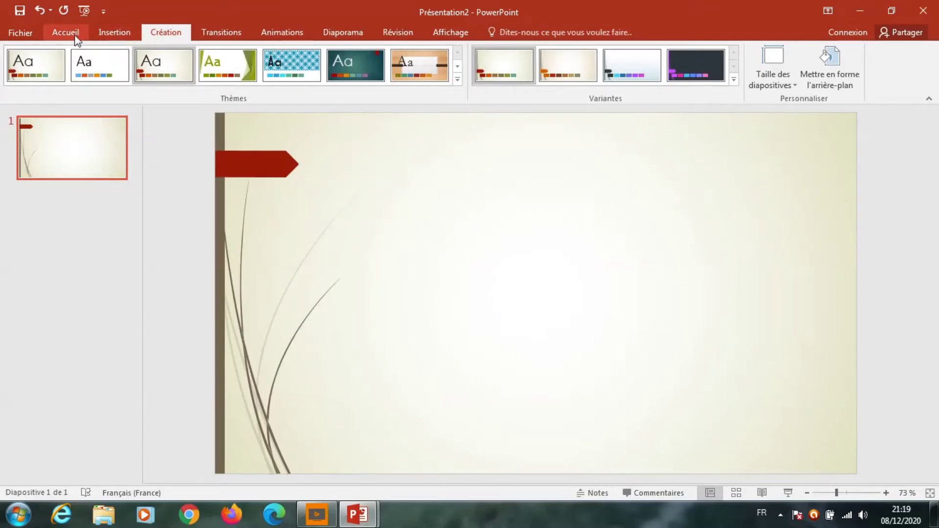
{"action": "left_click", "coordinate": [71, 36]}
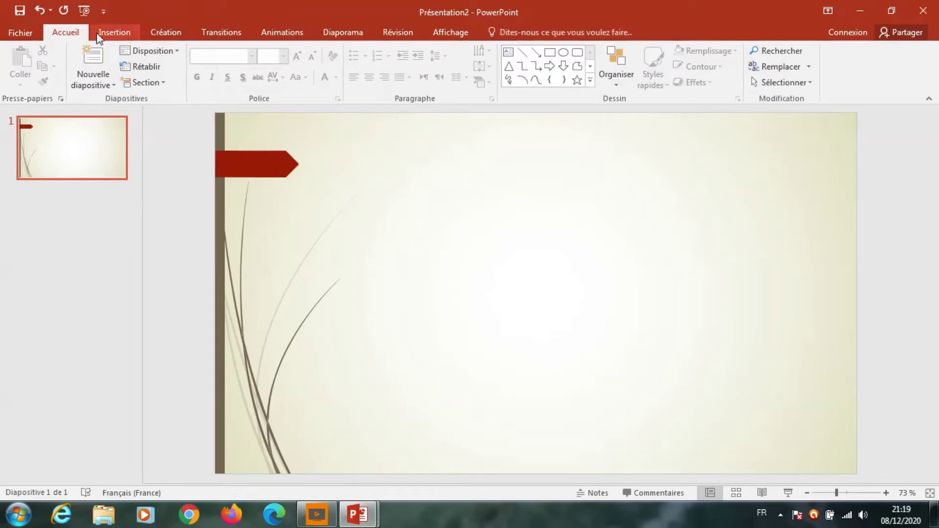
Insert first-style black WordArt reading 'Usage de l'animation du fond appelé Transition'.
{"action": "left_click", "coordinate": [127, 33]}
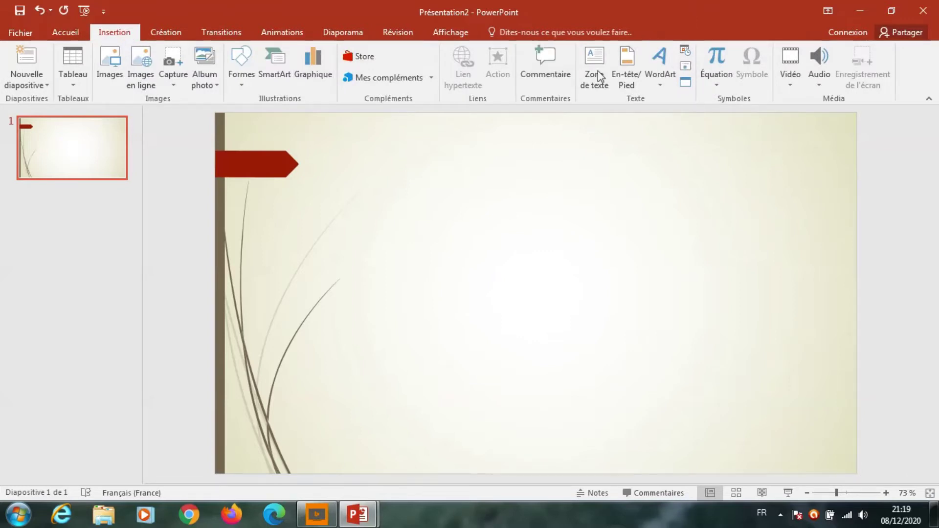
{"action": "left_click", "coordinate": [653, 71]}
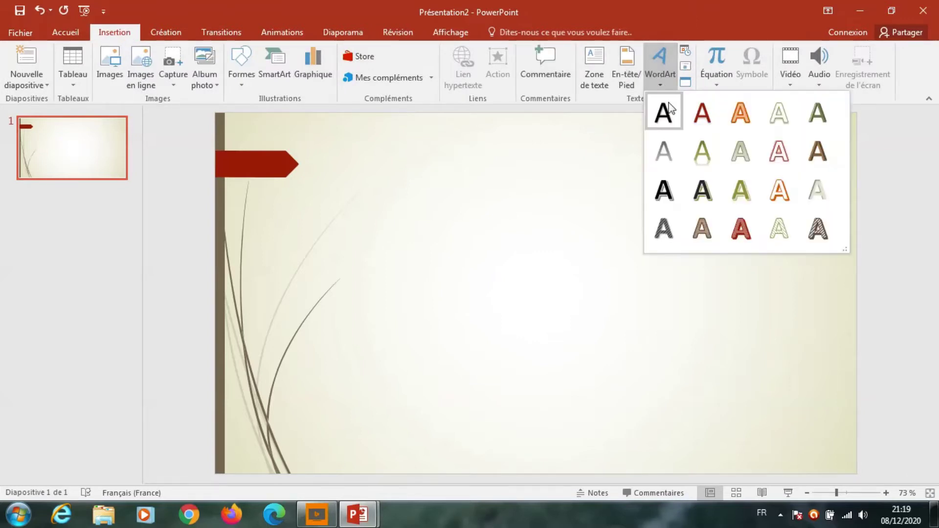
{"action": "left_click", "coordinate": [668, 115]}
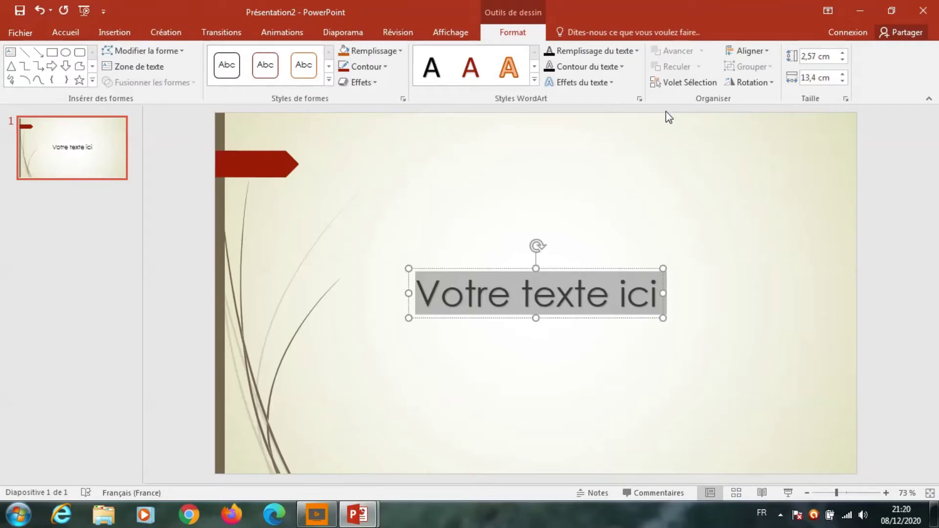
{"action": "type", "text": "Usa"}
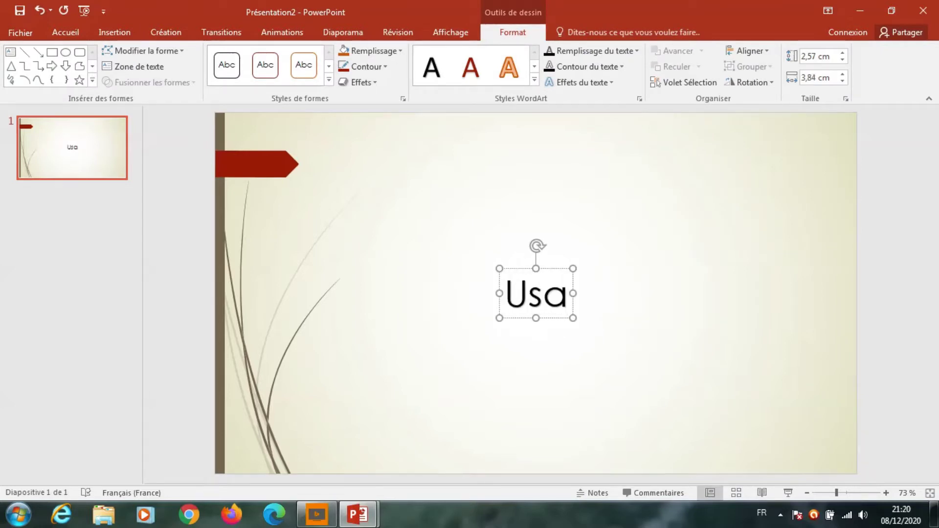
{"action": "type", "text": "ge de "}
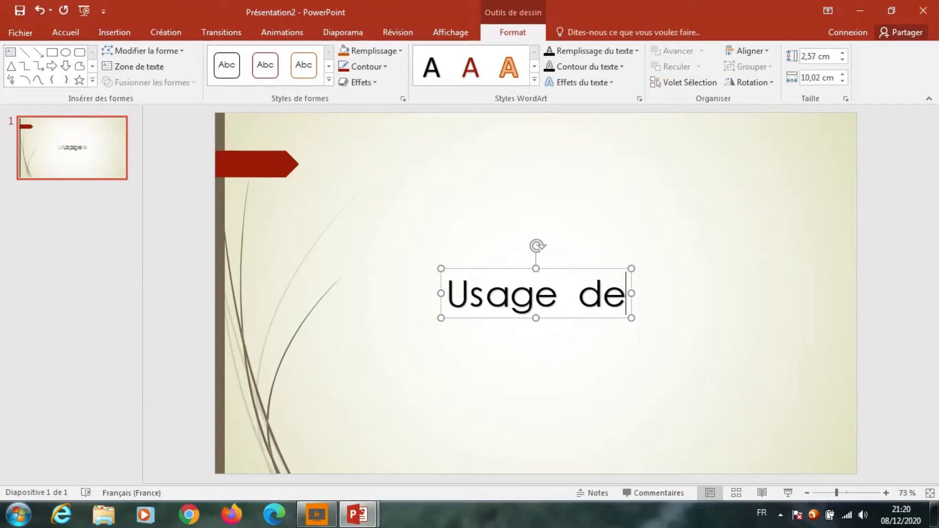
{"action": "type", "text": "l"}
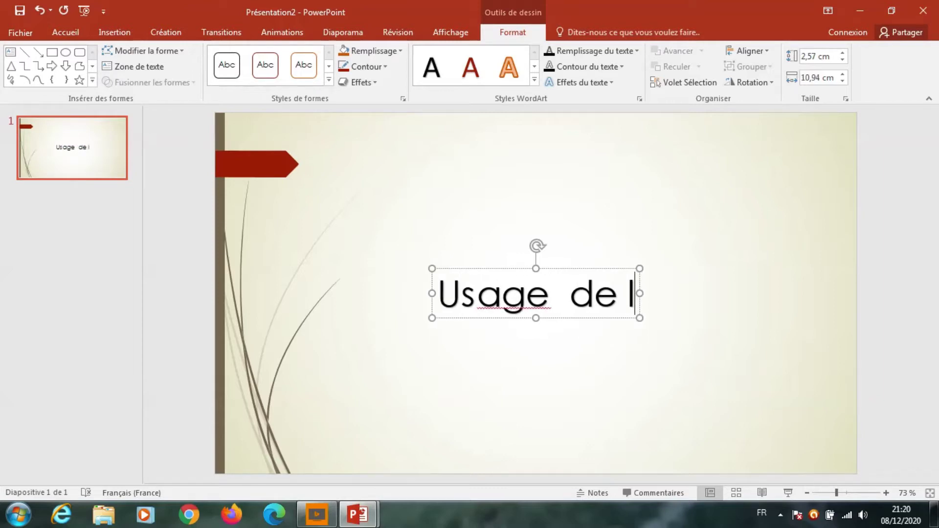
{"action": "type", "text": "'anim"}
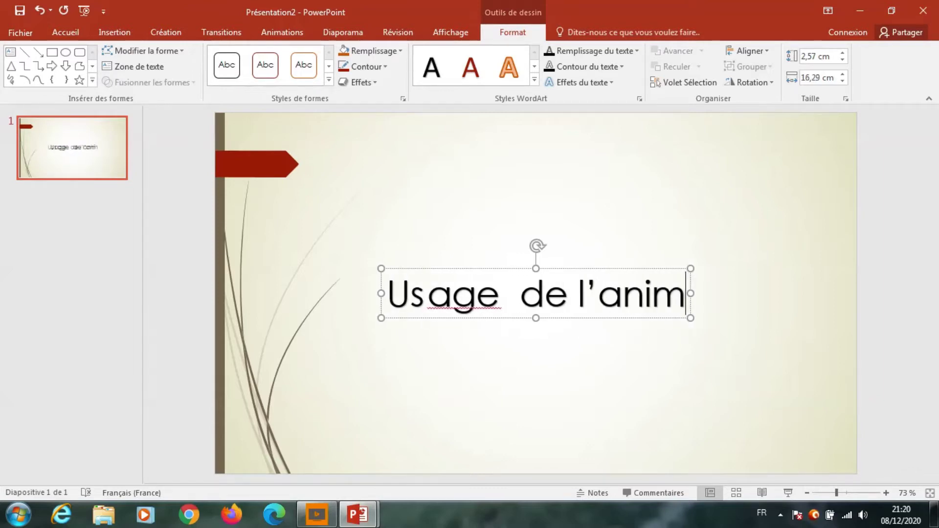
{"action": "type", "text": "ation "}
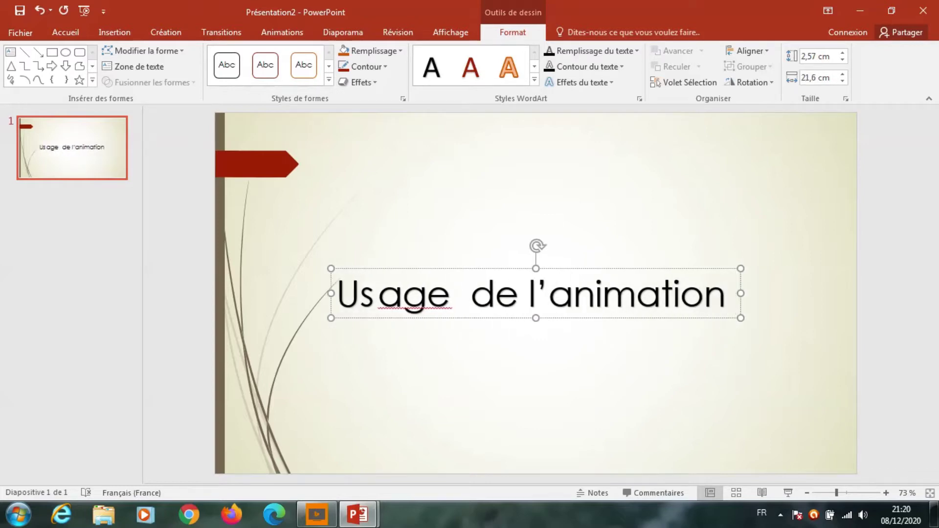
{"action": "type", "text": "du "}
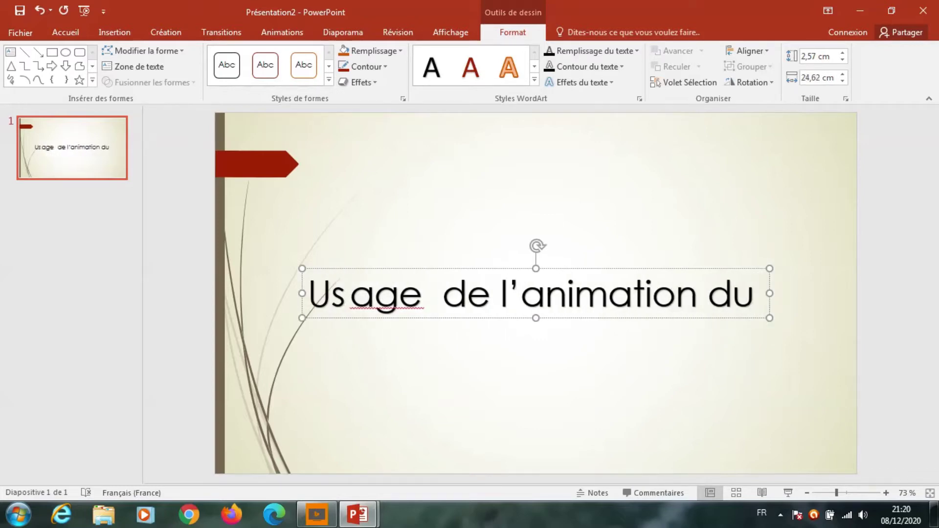
{"action": "type", "text": "fon"}
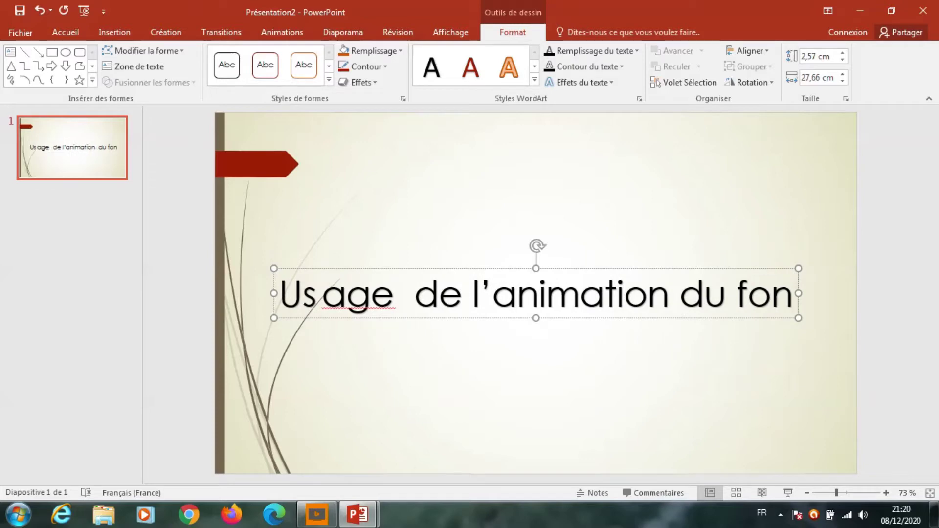
{"action": "type", "text": "d"}
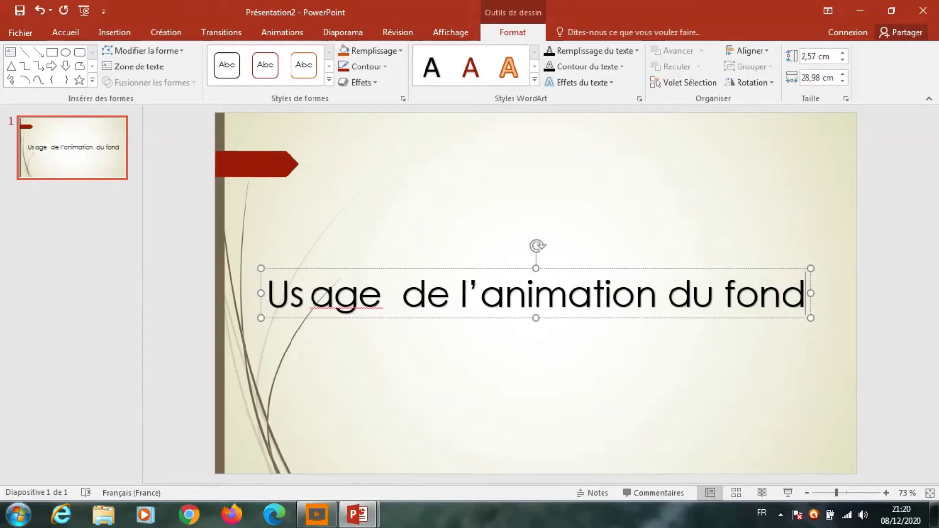
{"action": "type", "text": " appelé"}
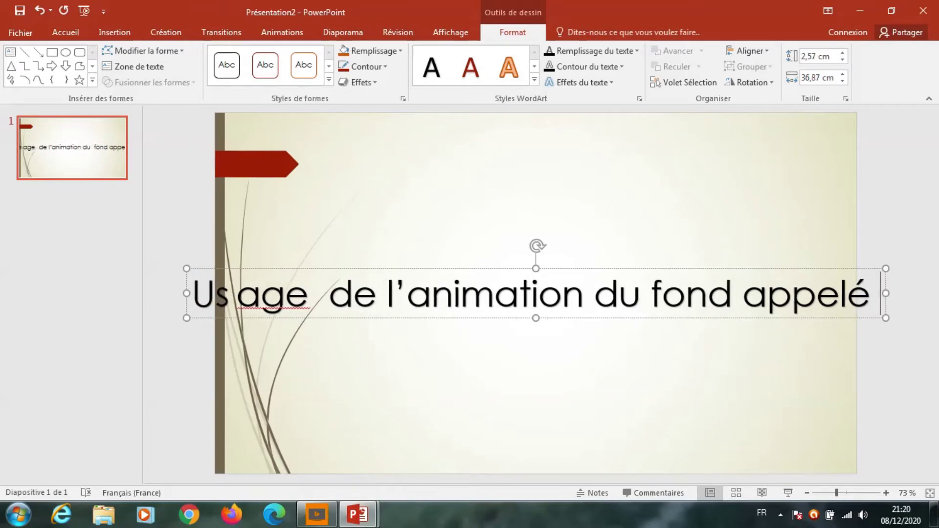
{"action": "type", "text": " Transiti"}
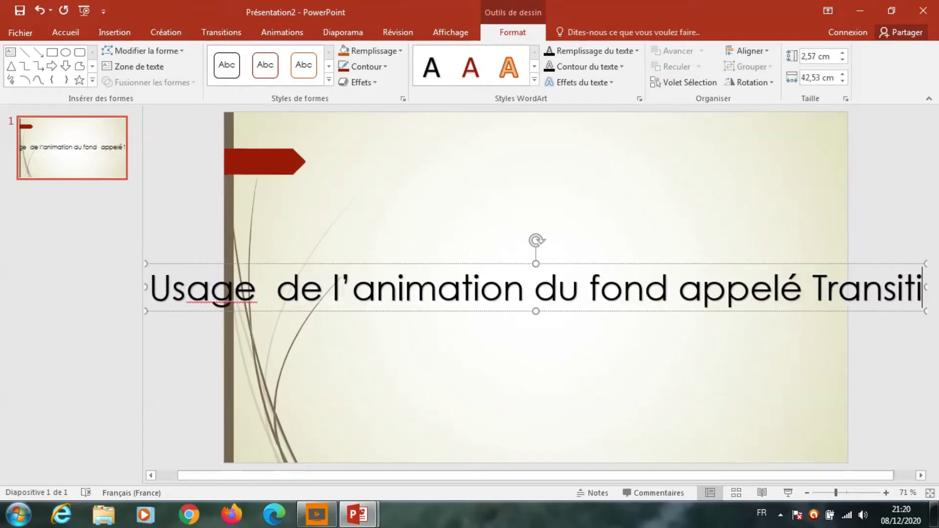
{"action": "type", "text": "on"}
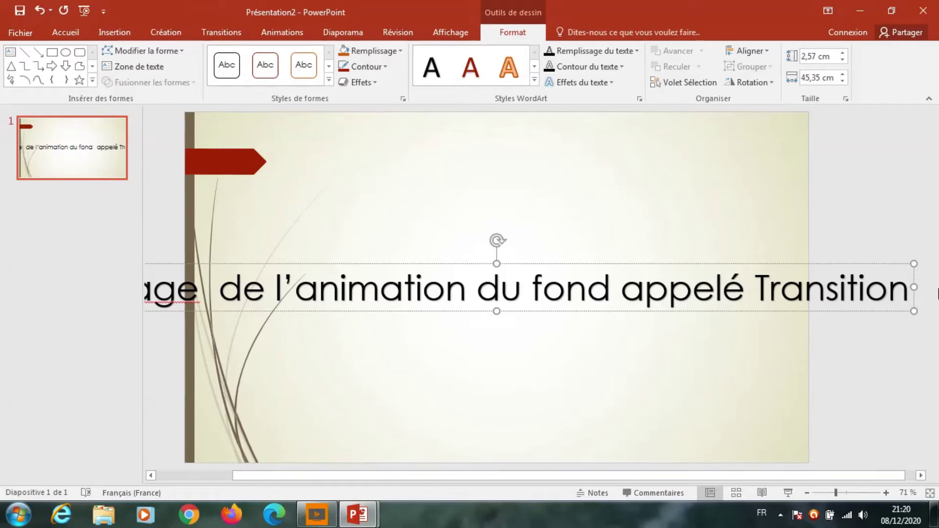
Narrow the WordArt so it wraps onto two lines, fix 'Usage', and move it higher.
{"action": "left_click_drag", "start_coordinate": [914, 288], "coordinate": [800, 296]}
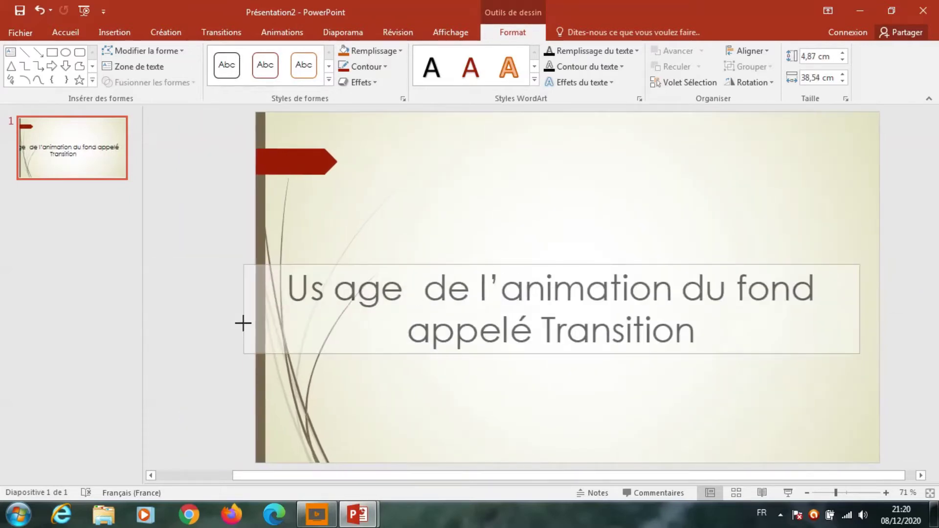
{"action": "left_click_drag", "start_coordinate": [154, 308], "coordinate": [289, 308]}
{"action": "left_click", "coordinate": [333, 292]}
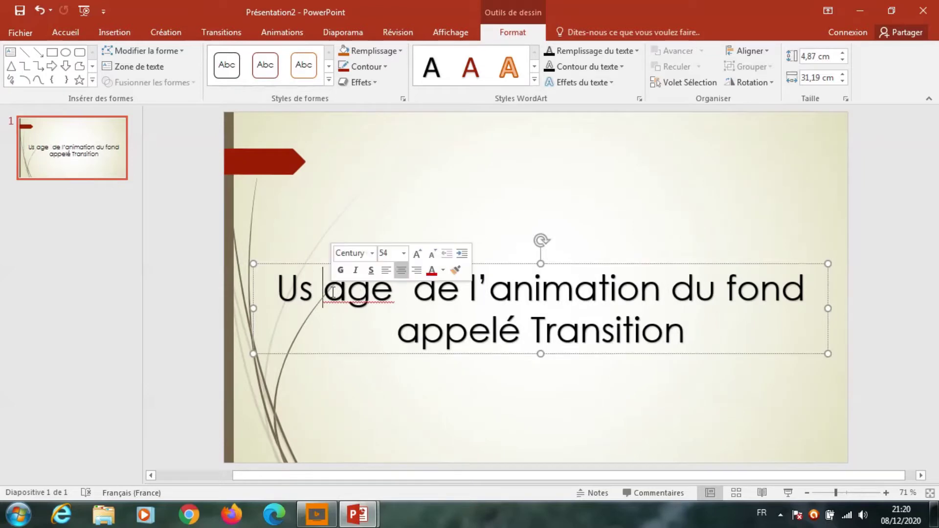
{"action": "key", "text": "BackSpace"}
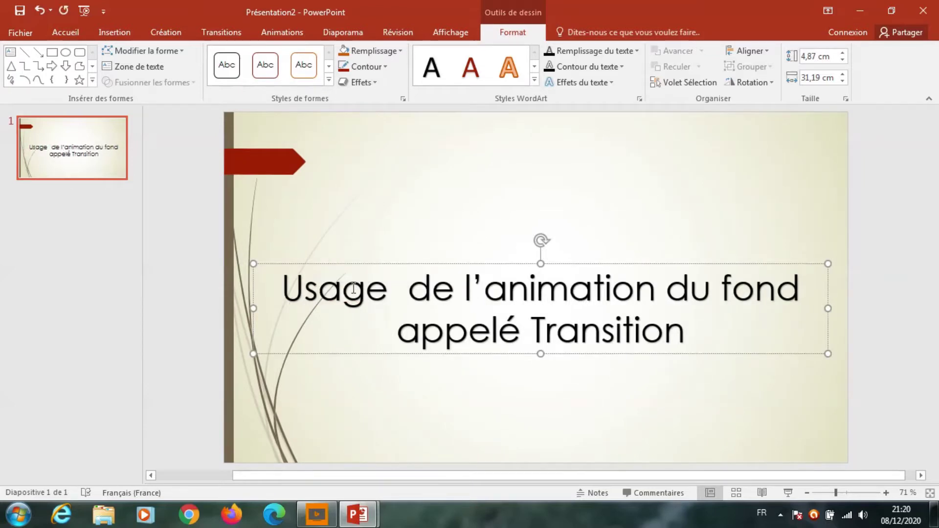
{"action": "left_click", "coordinate": [326, 244]}
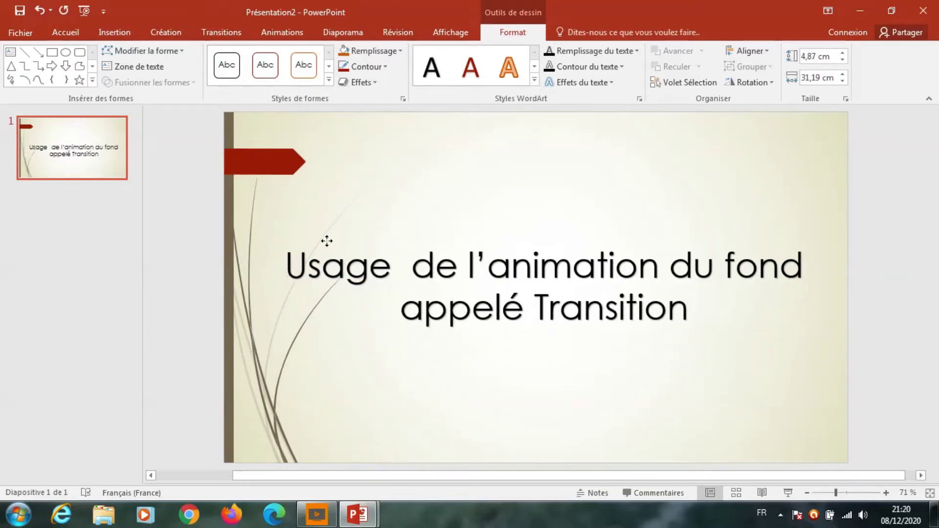
Add a second blank slide after slide 1, then return to slide 1.
{"action": "left_click", "coordinate": [82, 200]}
{"action": "left_click", "coordinate": [91, 57]}
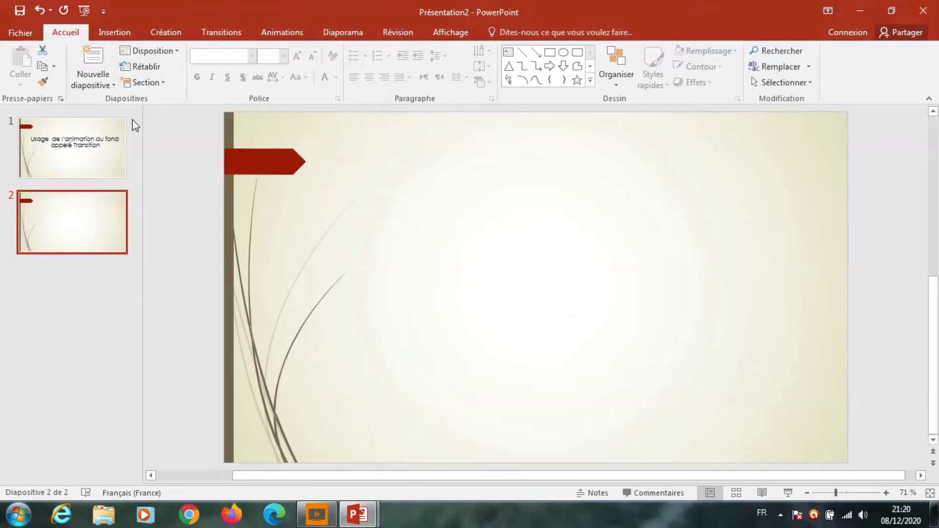
{"action": "left_click", "coordinate": [105, 143]}
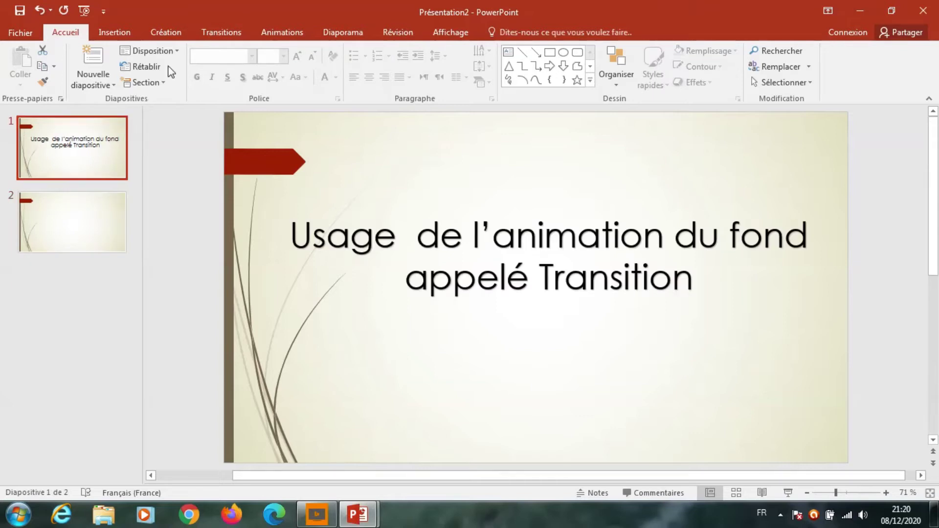
Apply the Fenêtre transition to slide 1, opening horizontally.
{"action": "left_click", "coordinate": [221, 35]}
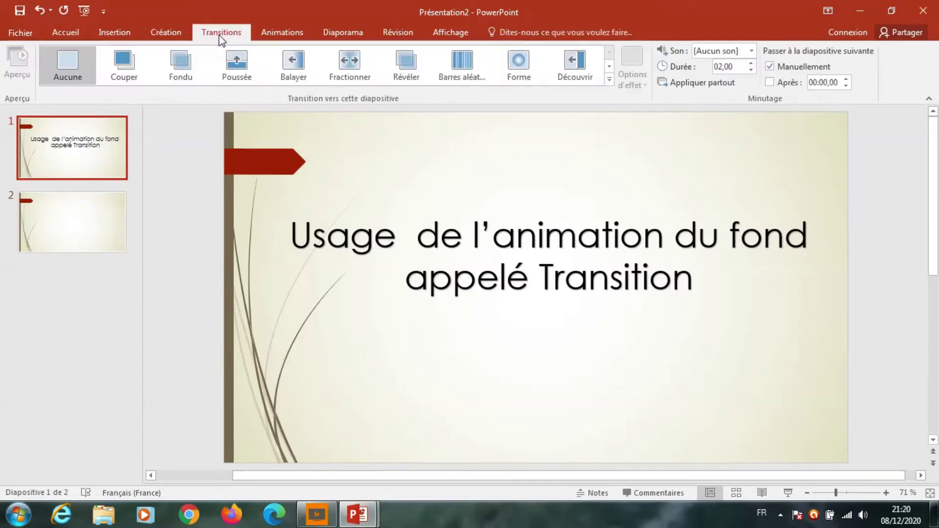
{"action": "left_click", "coordinate": [609, 81]}
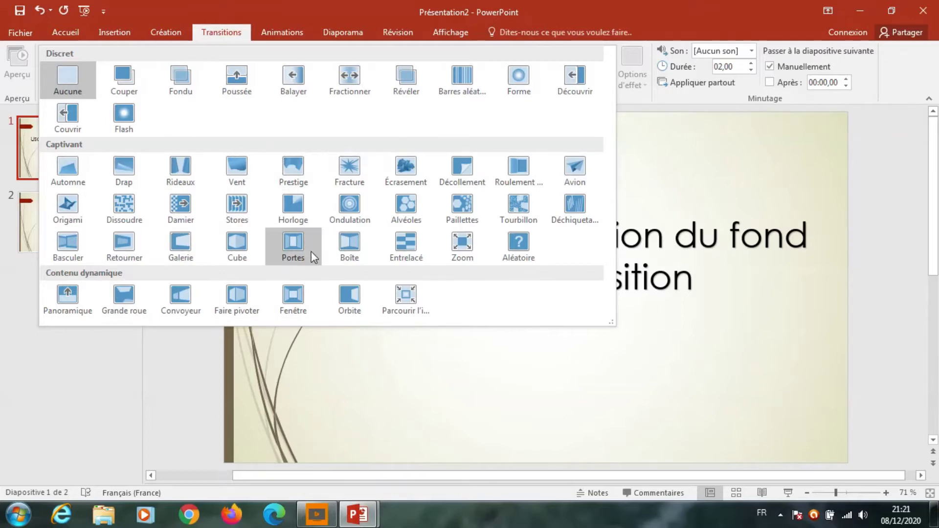
{"action": "left_click", "coordinate": [295, 300]}
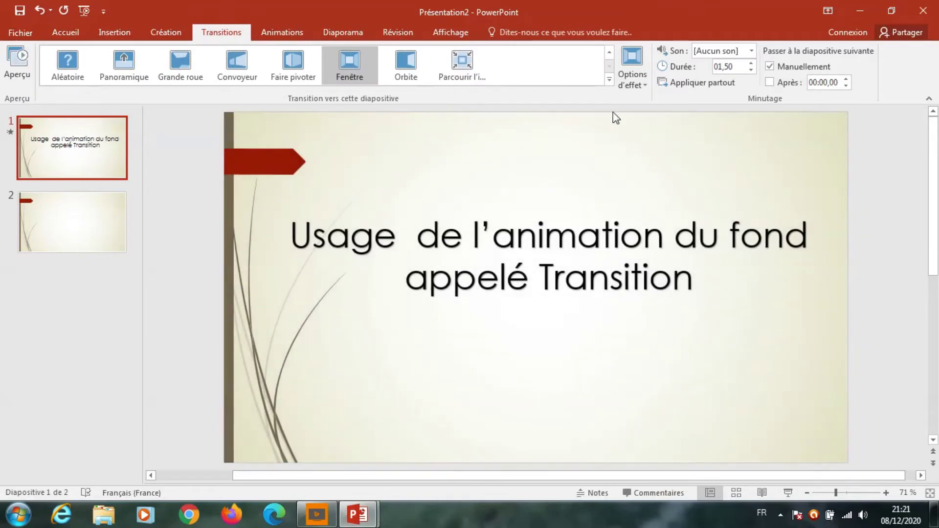
{"action": "left_click", "coordinate": [632, 76]}
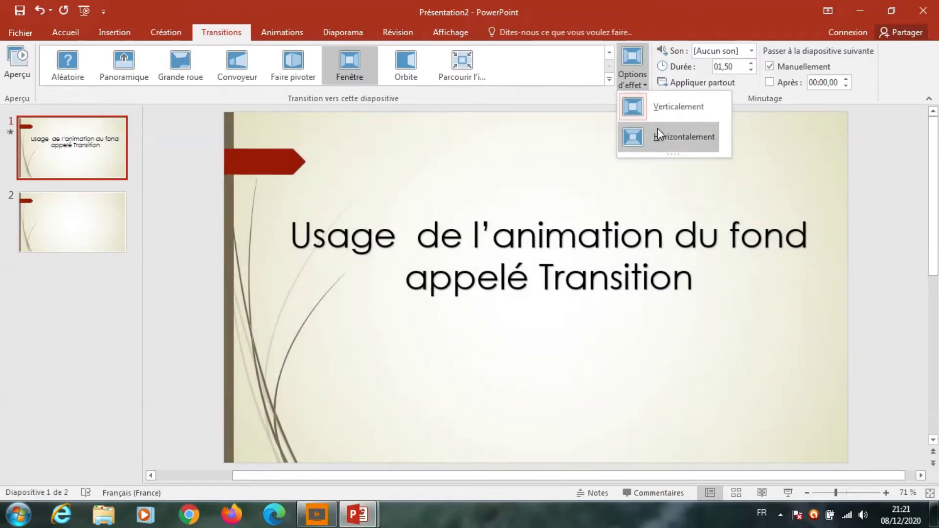
{"action": "left_click", "coordinate": [659, 140]}
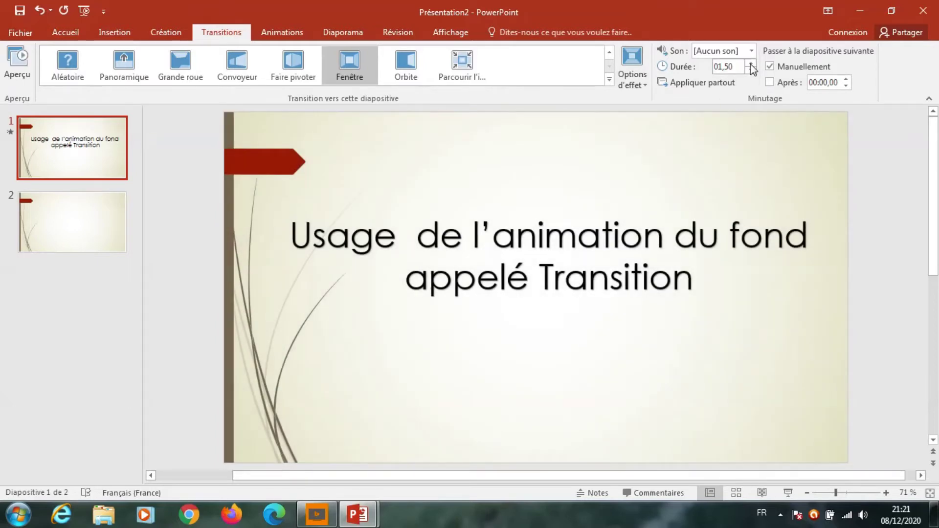
Set the transition duration to 03,75 and auto-advance after 00:13,00.
{"action": "left_click", "coordinate": [751, 64]}
{"action": "left_click", "coordinate": [752, 65]}
{"action": "left_click", "coordinate": [751, 64]}
{"action": "left_click", "coordinate": [751, 65]}
{"action": "left_click", "coordinate": [847, 79]}
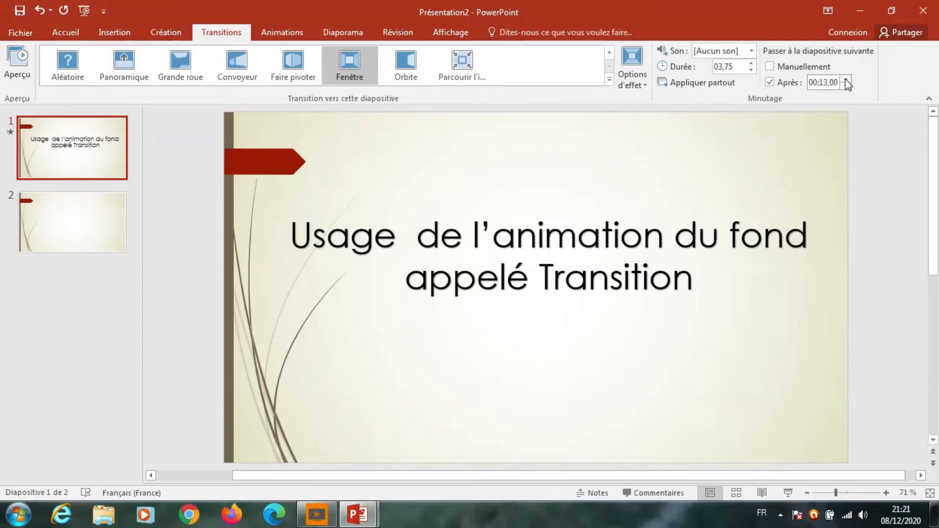
{"action": "double_click", "coordinate": [847, 80]}
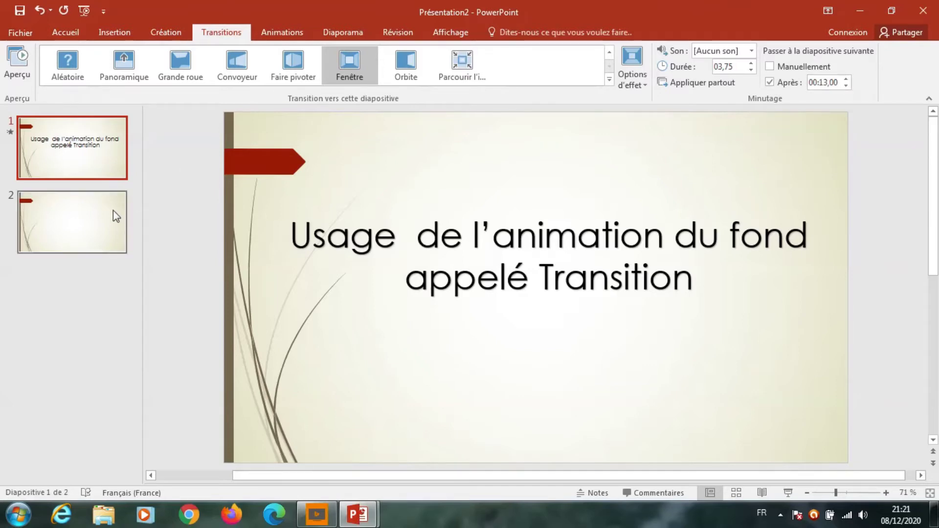
Give slide 2 the Barres aléatoires transition at 03,50, auto-advancing after 00:12,00 instead of on click.
{"action": "left_click", "coordinate": [97, 228]}
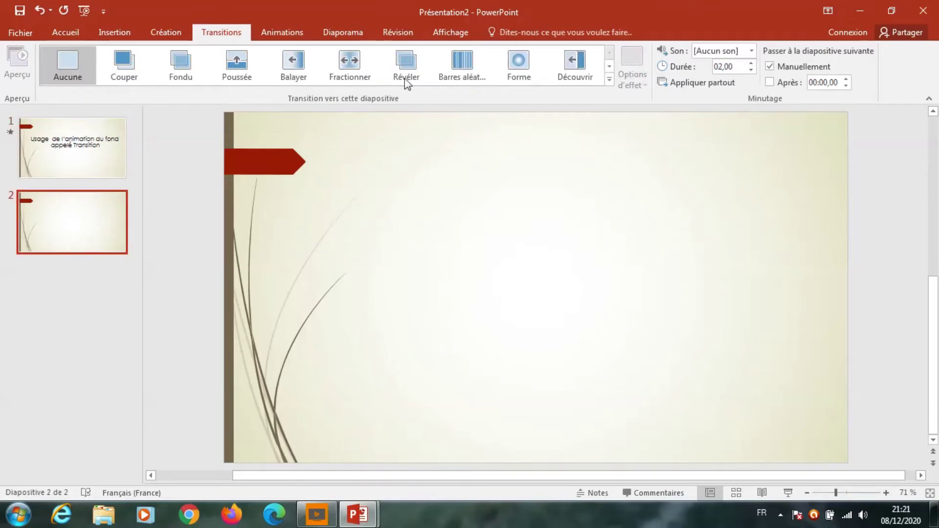
{"action": "left_click", "coordinate": [463, 73]}
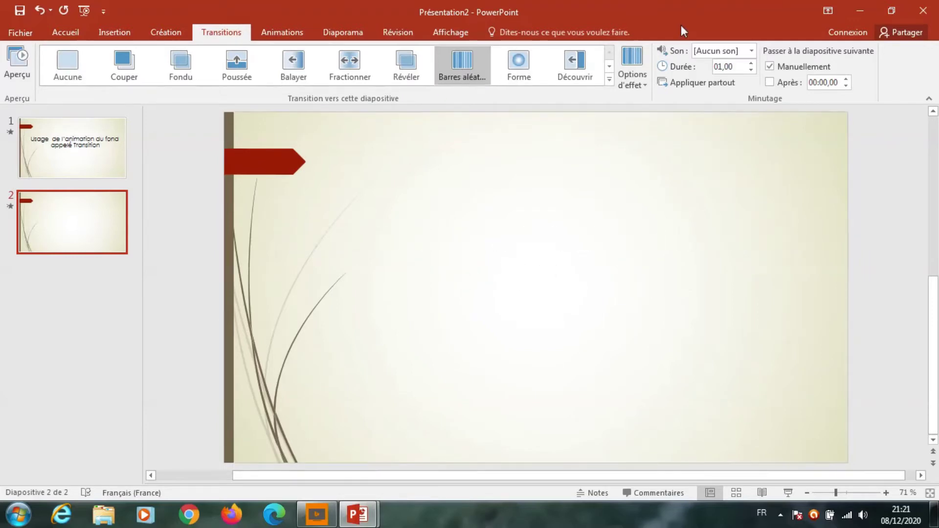
{"action": "left_click", "coordinate": [752, 63]}
{"action": "left_click", "coordinate": [752, 63]}
{"action": "left_click", "coordinate": [770, 67]}
{"action": "left_click", "coordinate": [770, 82]}
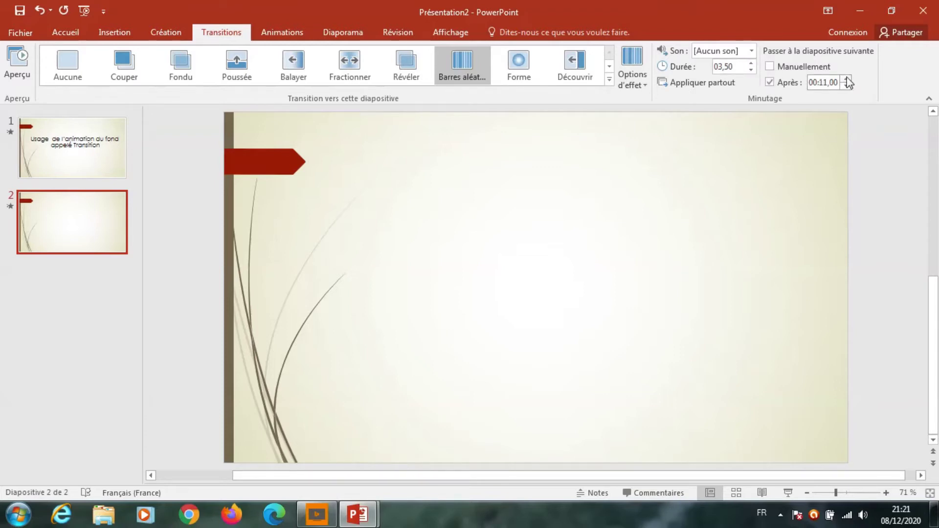
{"action": "left_click", "coordinate": [847, 79]}
{"action": "left_click", "coordinate": [113, 33]}
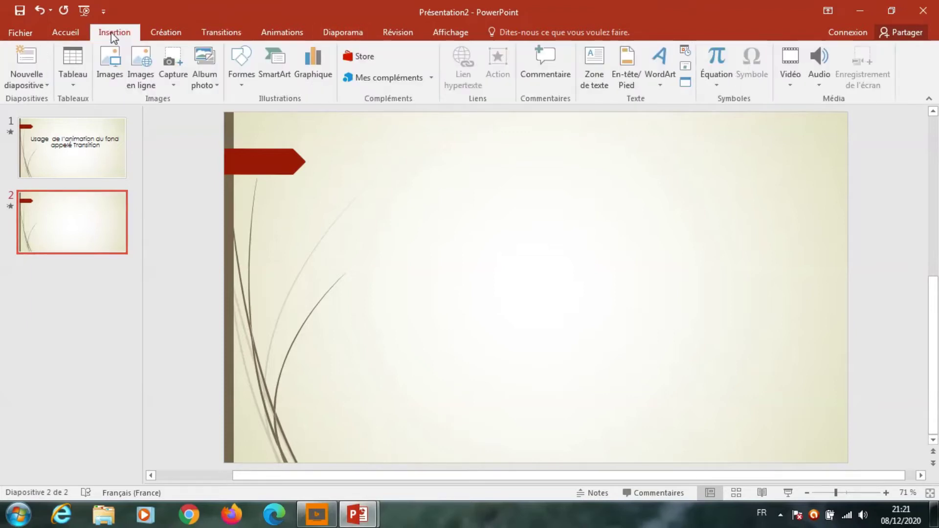
Insert the Hortensias sample photo on slide 2 and nudge it slightly right.
{"action": "left_click", "coordinate": [105, 72]}
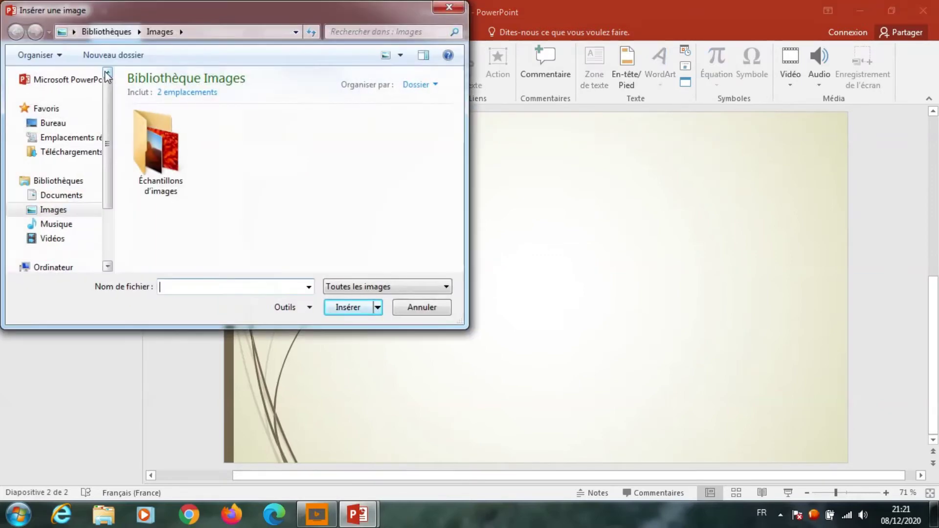
{"action": "double_click", "coordinate": [137, 141]}
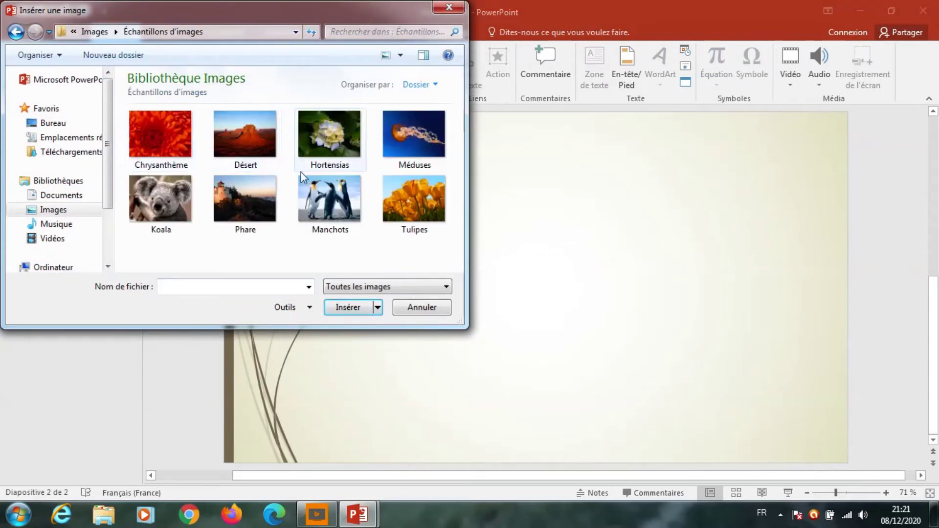
{"action": "double_click", "coordinate": [327, 139]}
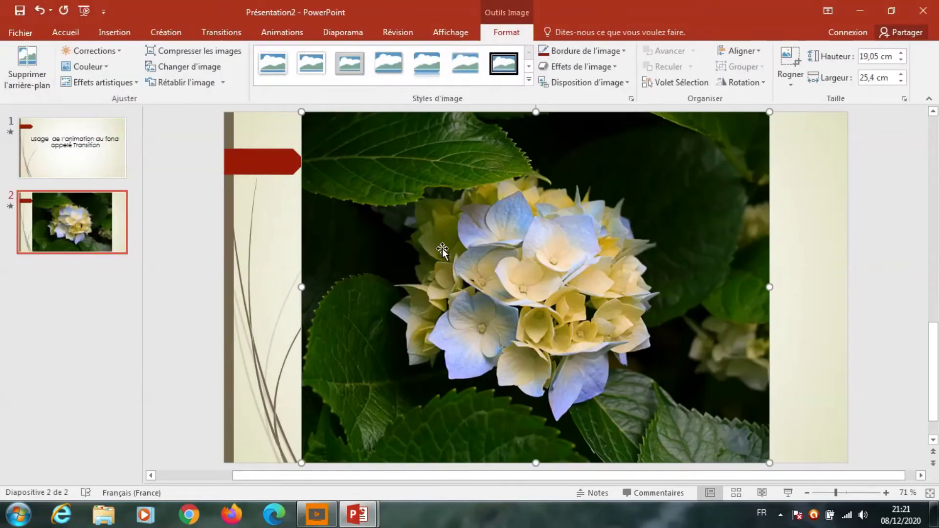
{"action": "left_click_drag", "start_coordinate": [499, 269], "coordinate": [527, 268]}
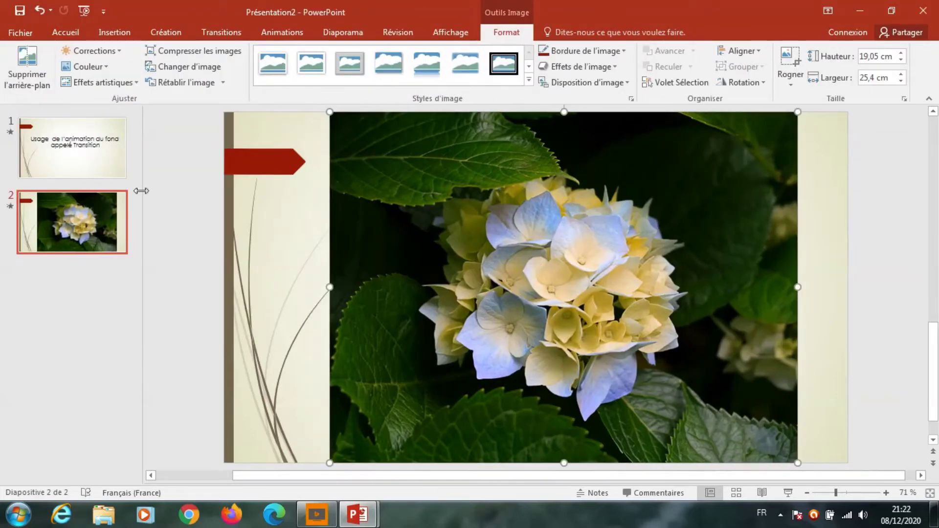
{"action": "left_click", "coordinate": [84, 166]}
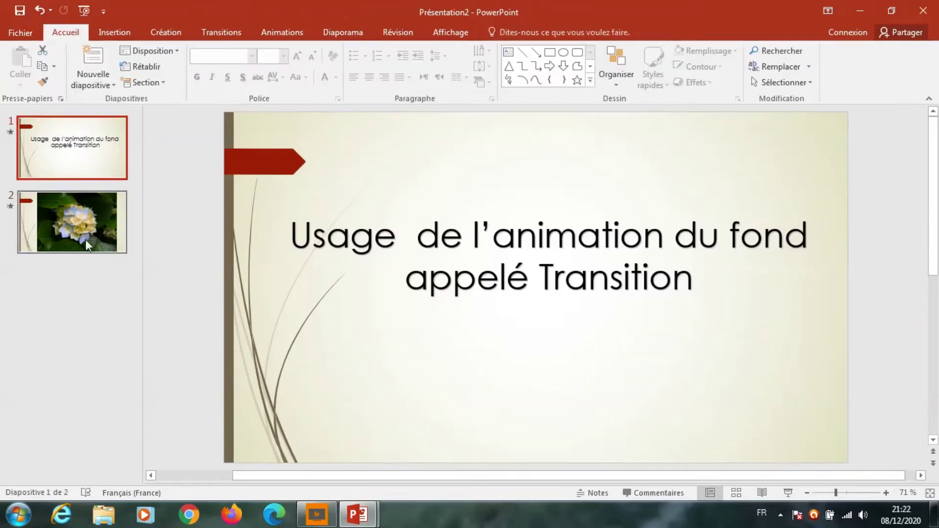
{"action": "left_click", "coordinate": [82, 266]}
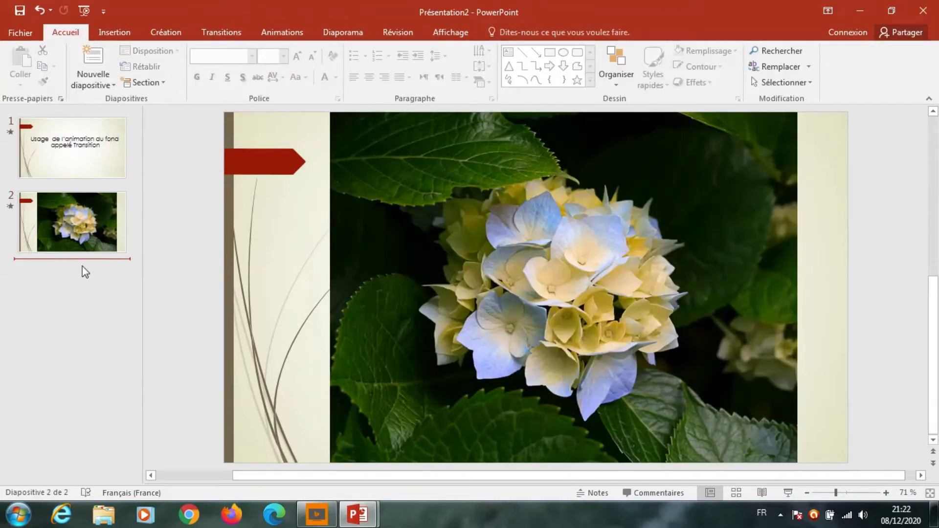
Add slide 3 holding the Manchots penguin photo, nudged slightly right.
{"action": "left_click", "coordinate": [95, 57]}
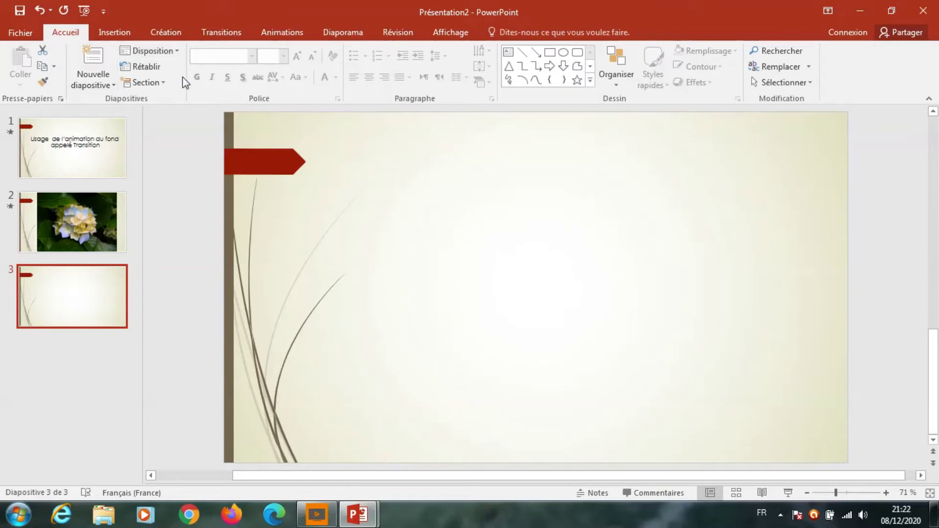
{"action": "left_click", "coordinate": [125, 32]}
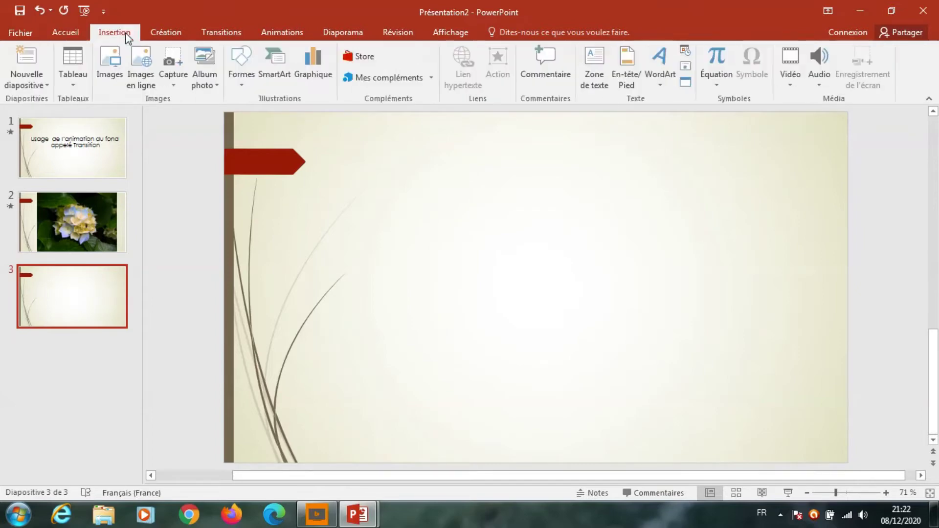
{"action": "left_click", "coordinate": [108, 66]}
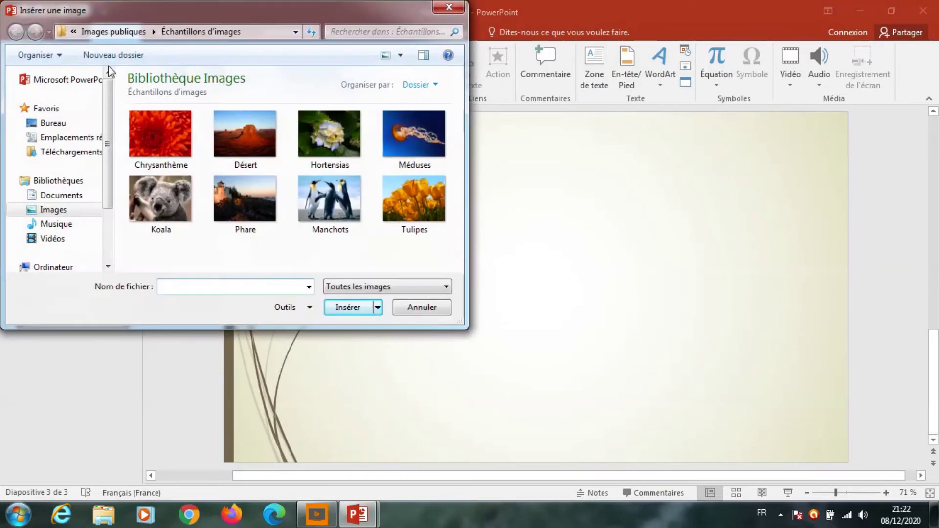
{"action": "double_click", "coordinate": [329, 198]}
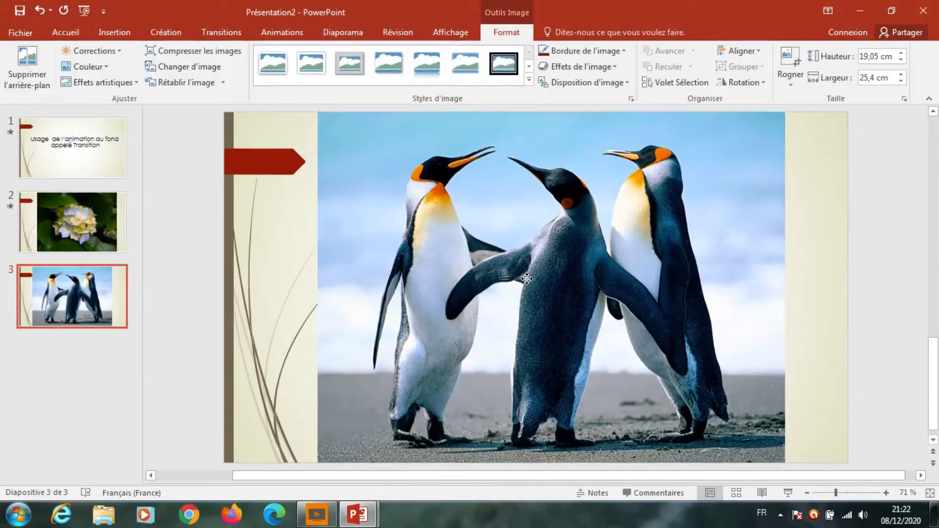
{"action": "left_click_drag", "start_coordinate": [506, 282], "coordinate": [527, 283]}
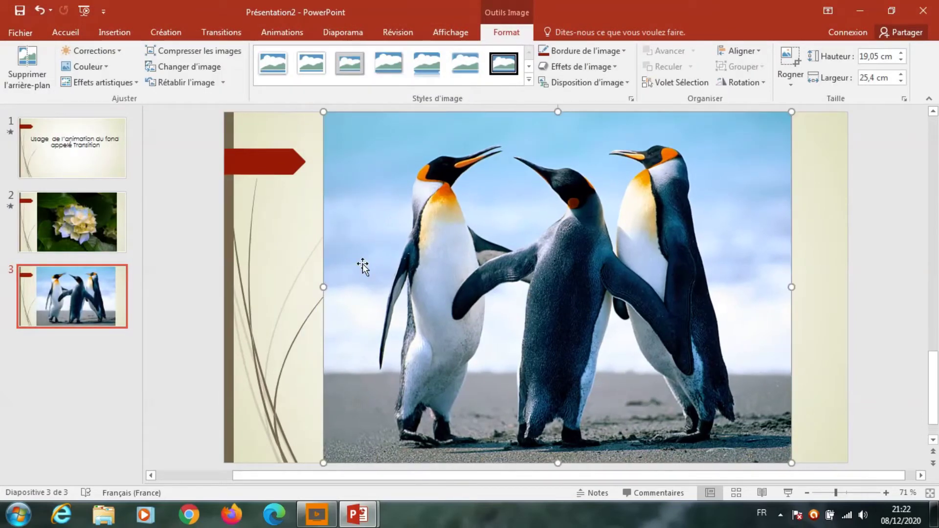
Give slide 3 the Drap transition with a chosen direction, 04,00 duration, auto-advancing after 00:08,00.
{"action": "left_click", "coordinate": [221, 34]}
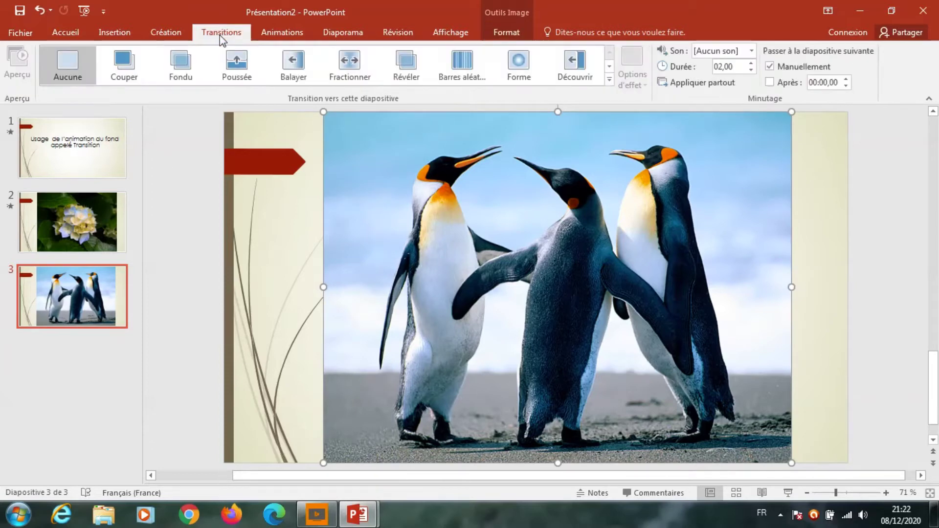
{"action": "left_click", "coordinate": [610, 80]}
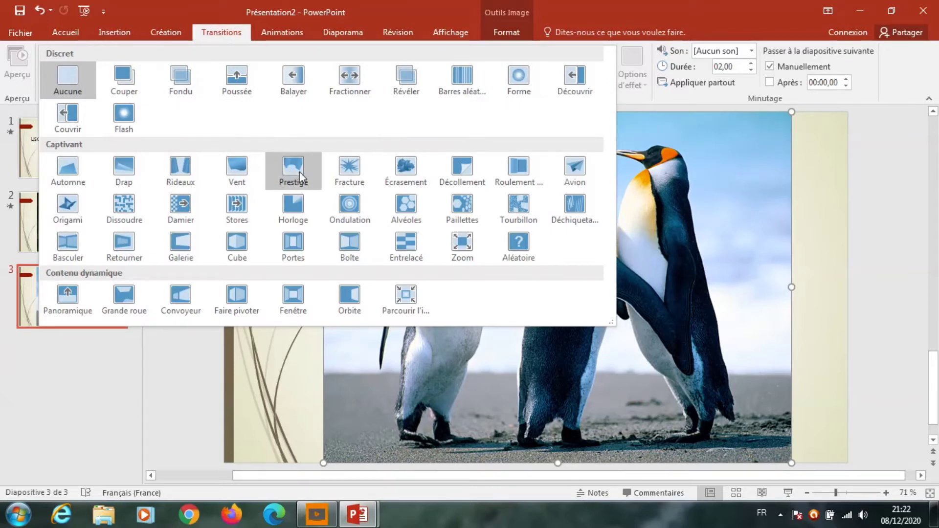
{"action": "left_click", "coordinate": [122, 168]}
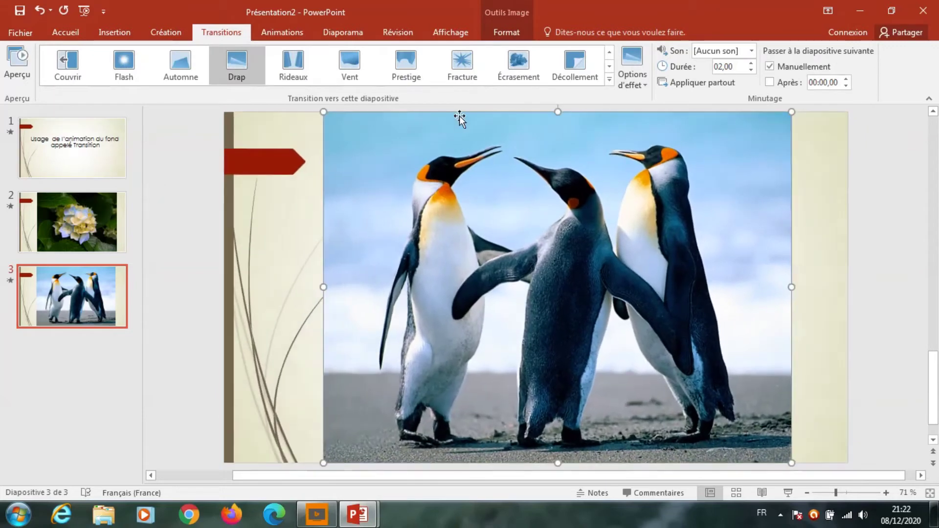
{"action": "left_click", "coordinate": [636, 81]}
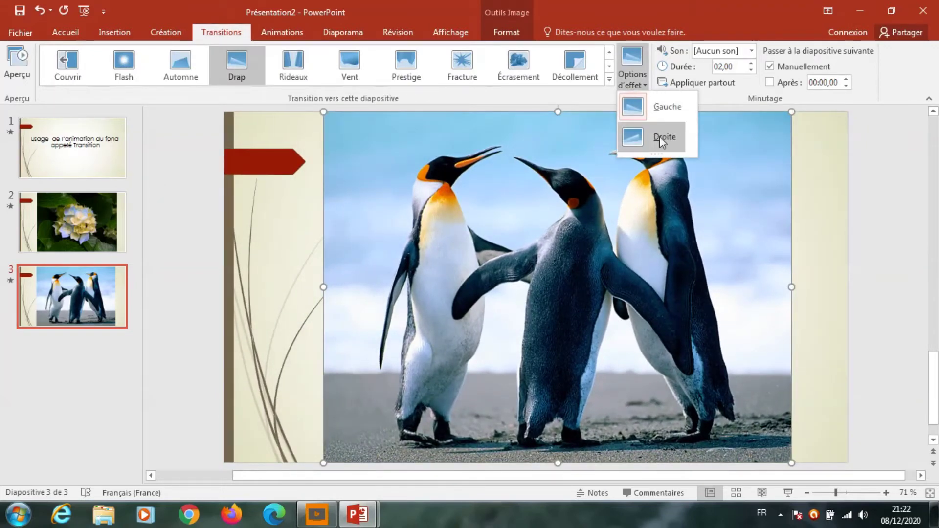
{"action": "left_click", "coordinate": [661, 117]}
{"action": "left_click", "coordinate": [753, 67]}
{"action": "type", "text": "04"}
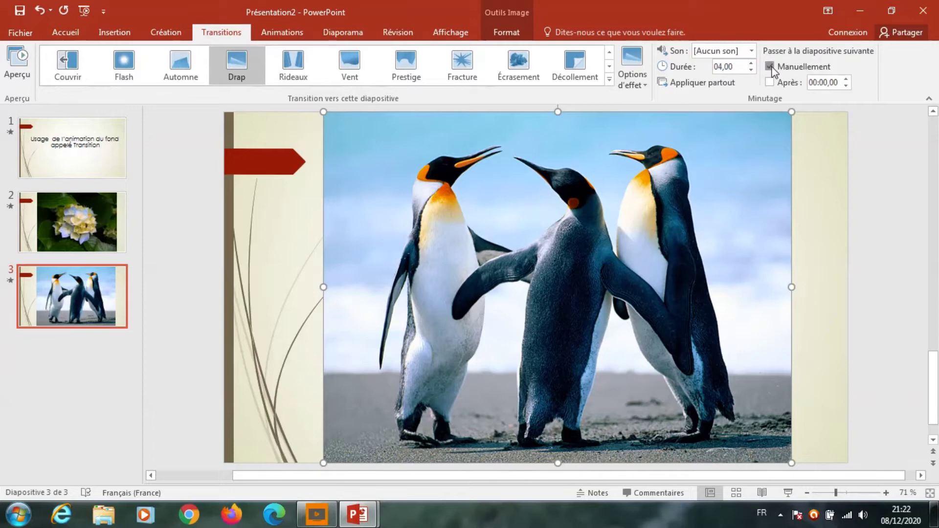
{"action": "left_click", "coordinate": [770, 67]}
{"action": "left_click", "coordinate": [770, 82]}
Play the slideshow from slide 1 to preview the transitions.
{"action": "left_click", "coordinate": [67, 132]}
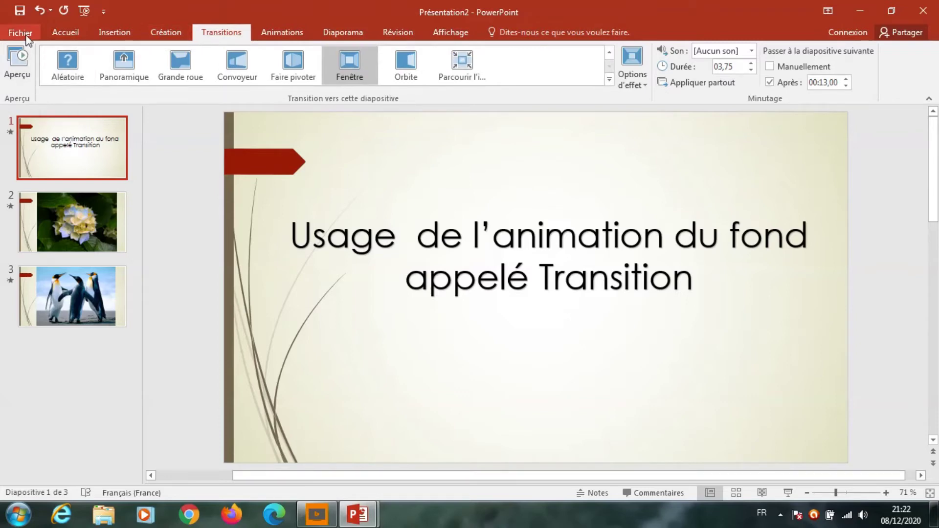
{"action": "left_click", "coordinate": [788, 493]}
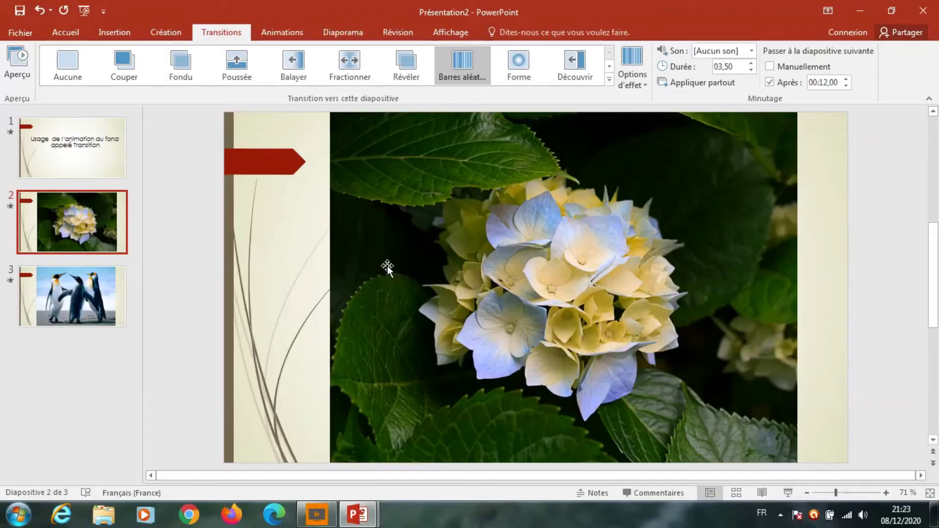
Add a blank slide 4 after slide 3 and paste slide 1's title box onto it.
{"action": "left_click", "coordinate": [108, 345]}
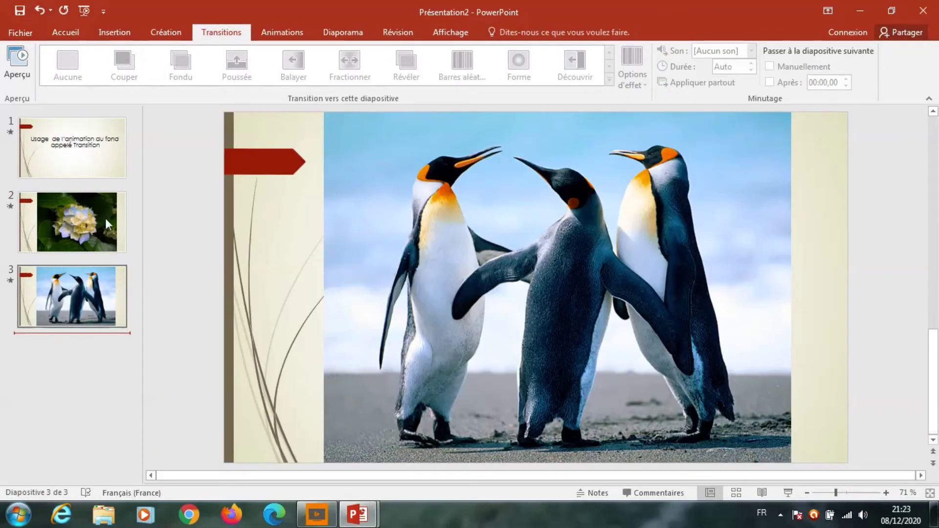
{"action": "left_click", "coordinate": [77, 34]}
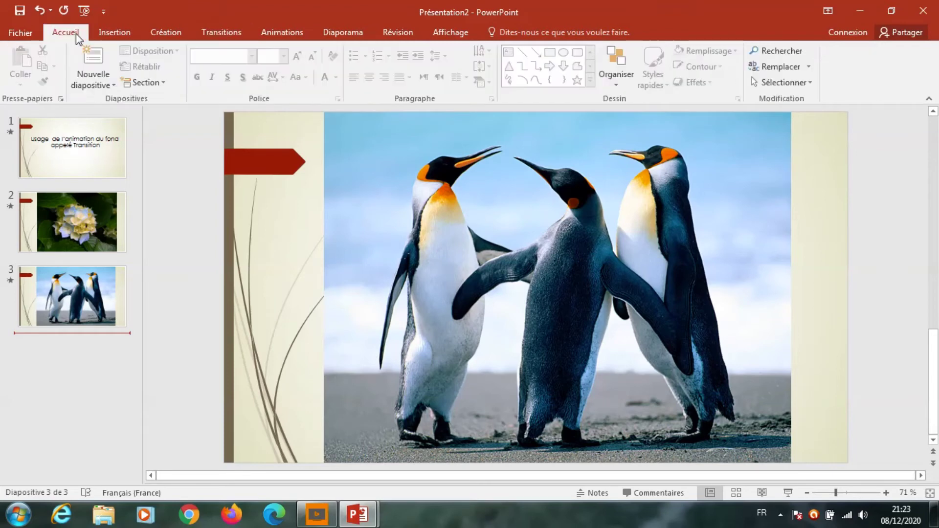
{"action": "left_click", "coordinate": [90, 54]}
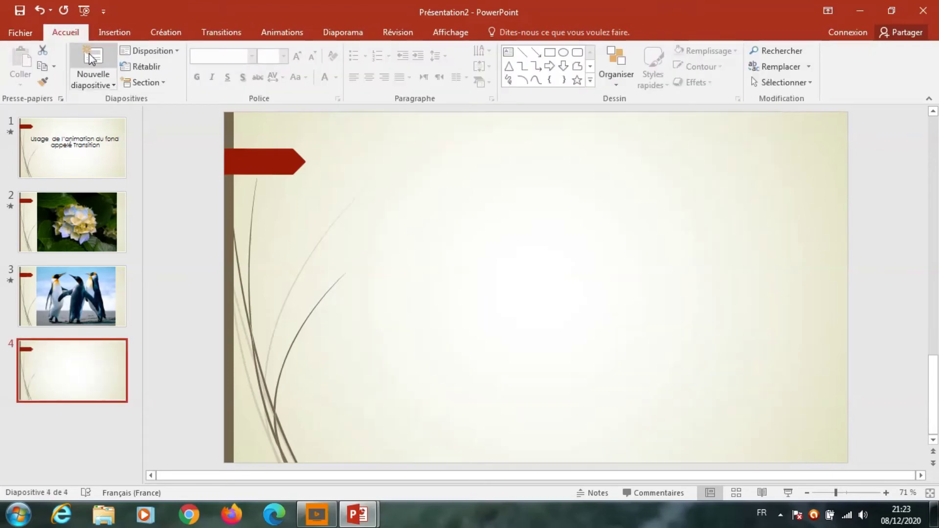
{"action": "left_click", "coordinate": [98, 154]}
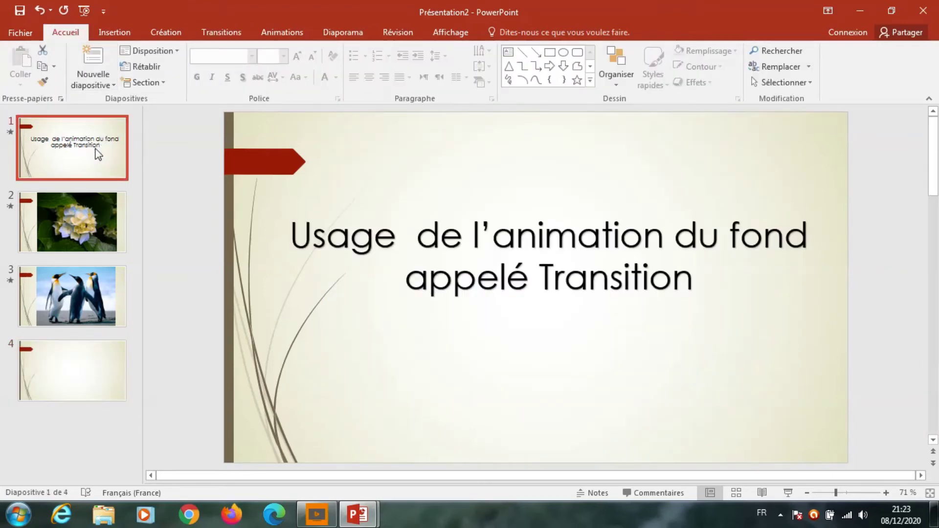
{"action": "left_click", "coordinate": [522, 295]}
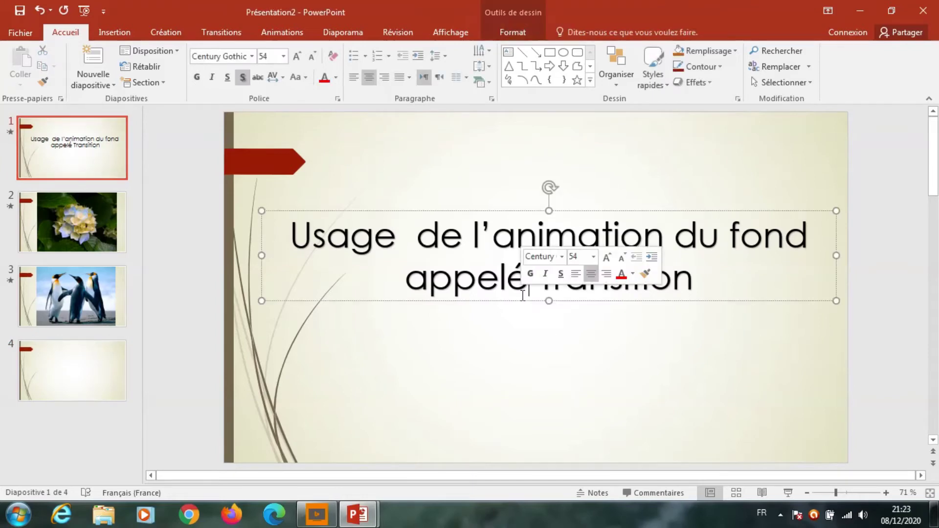
{"action": "left_click", "coordinate": [451, 211]}
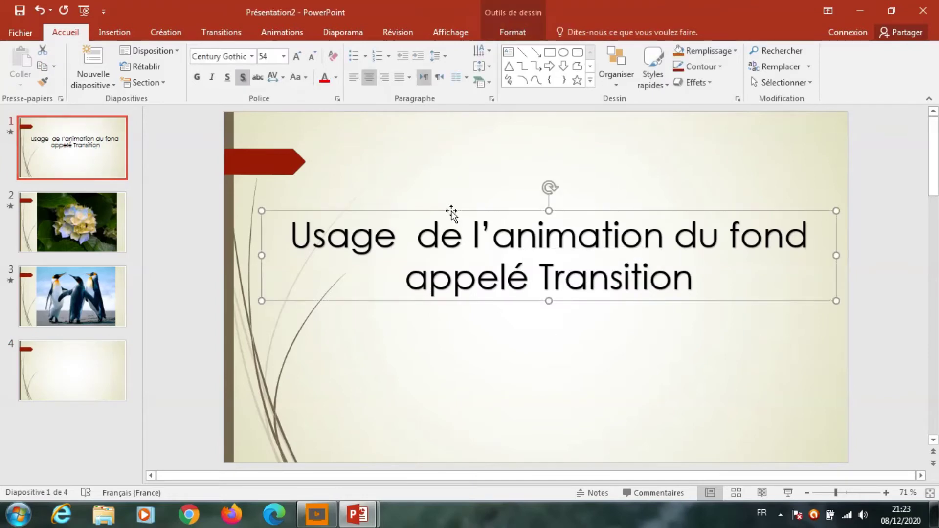
{"action": "key", "text": "ctrl+c"}
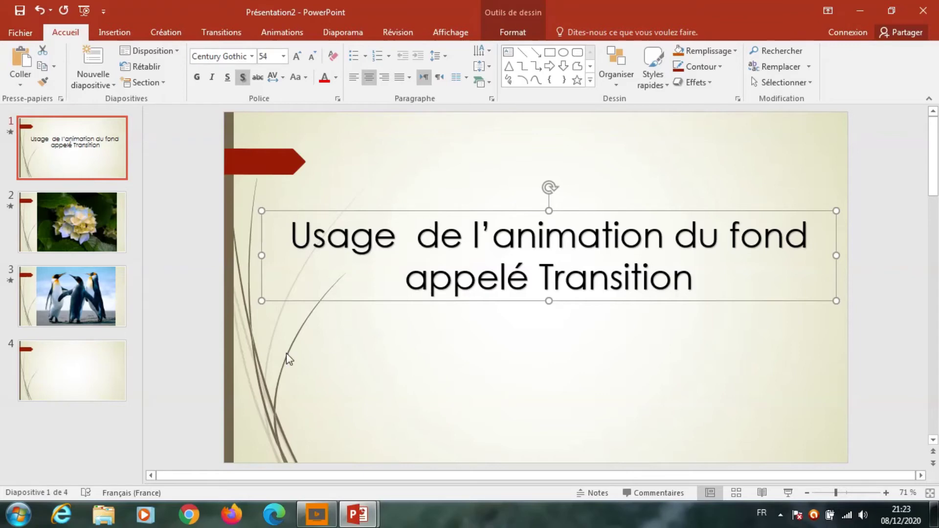
{"action": "left_click", "coordinate": [83, 362]}
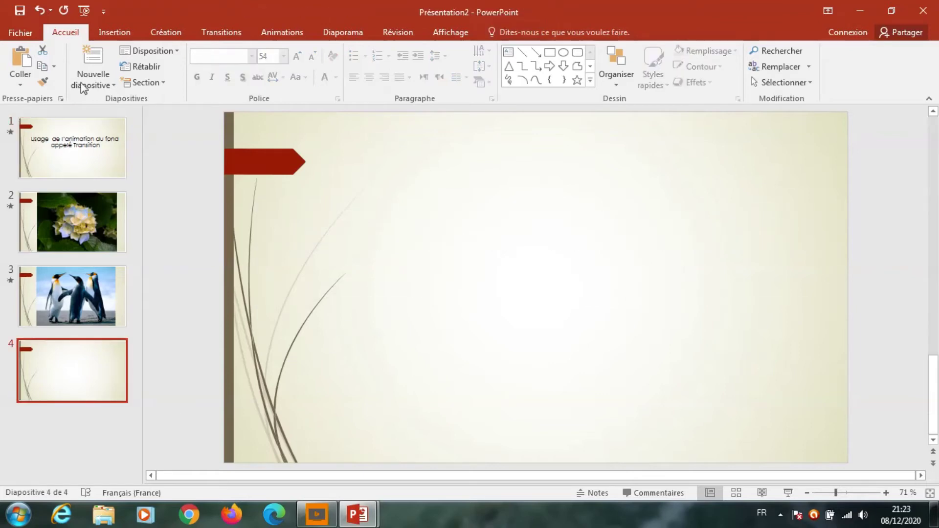
{"action": "left_click", "coordinate": [20, 60]}
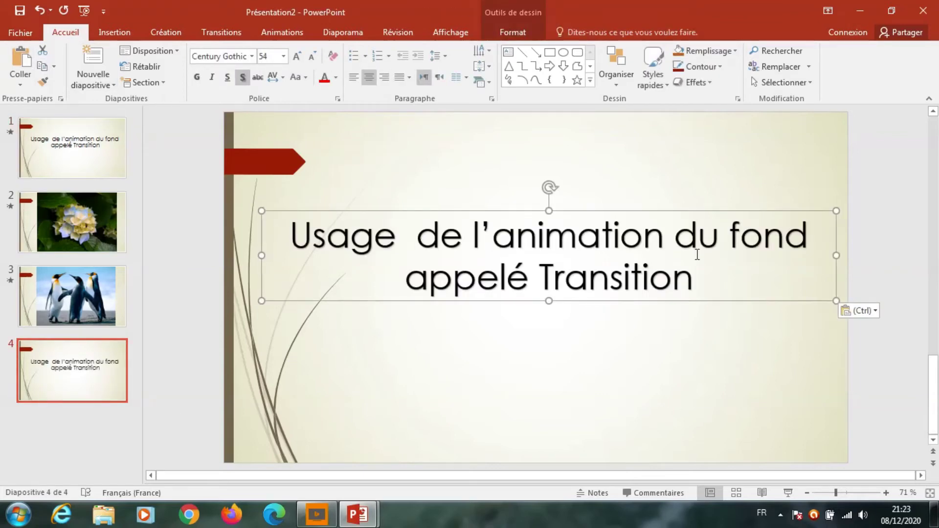
Reword the pasted title, replacing 'fond' with 'texte' and 'Transition' with 'Animation'.
{"action": "double_click", "coordinate": [753, 236]}
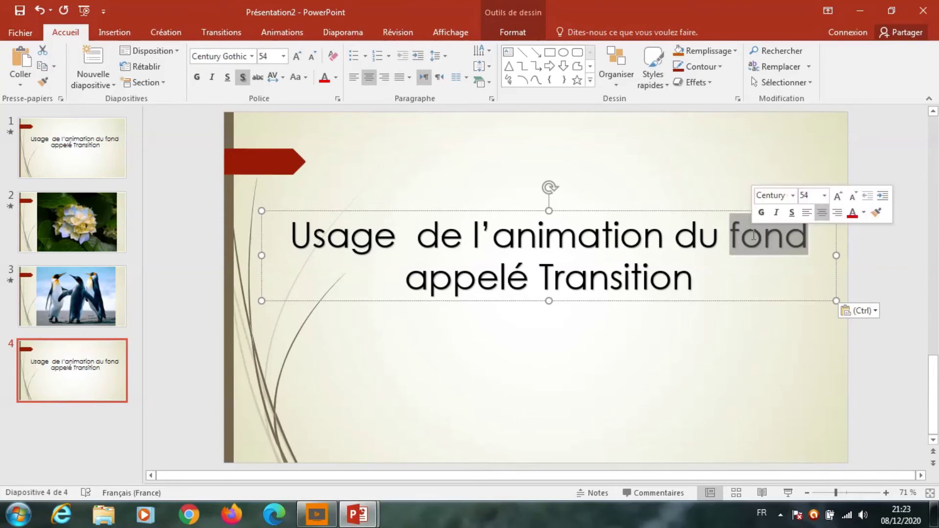
{"action": "type", "text": "text"}
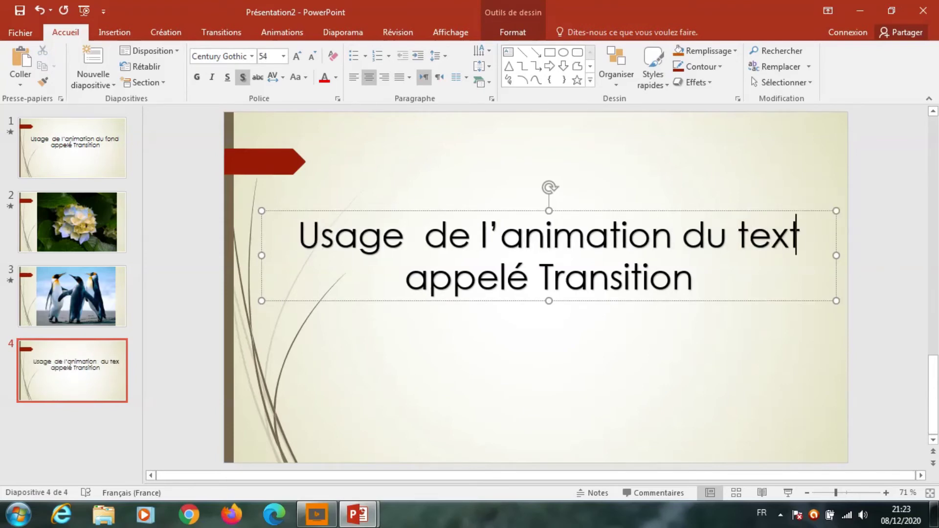
{"action": "type", "text": "e"}
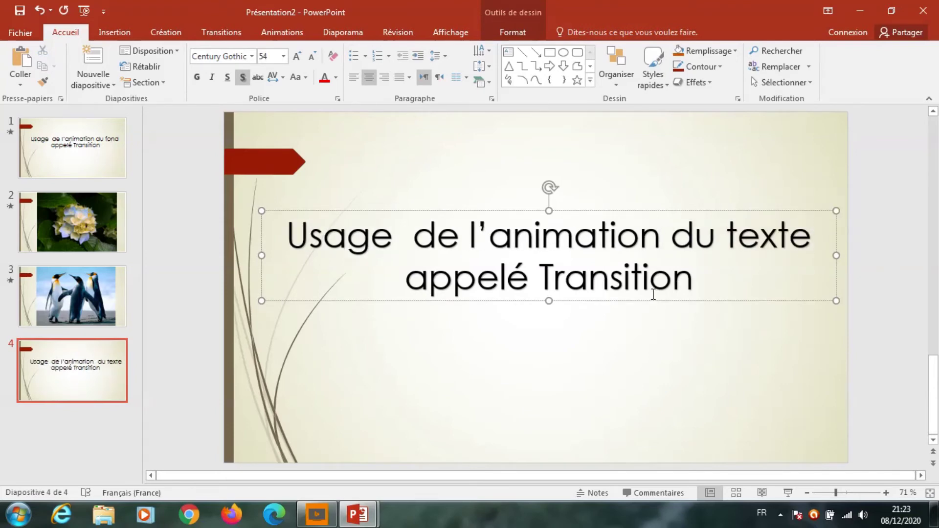
{"action": "double_click", "coordinate": [653, 289]}
{"action": "type", "text": "A"}
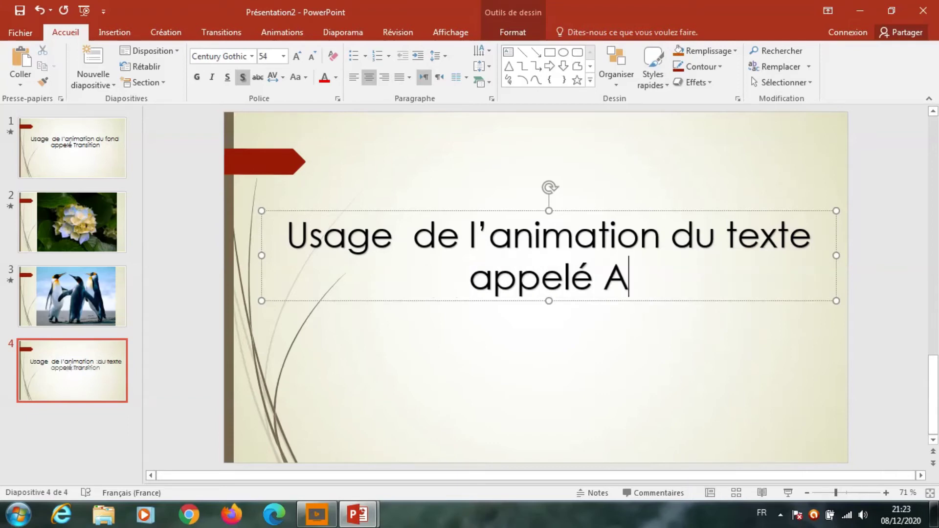
{"action": "type", "text": "nima"}
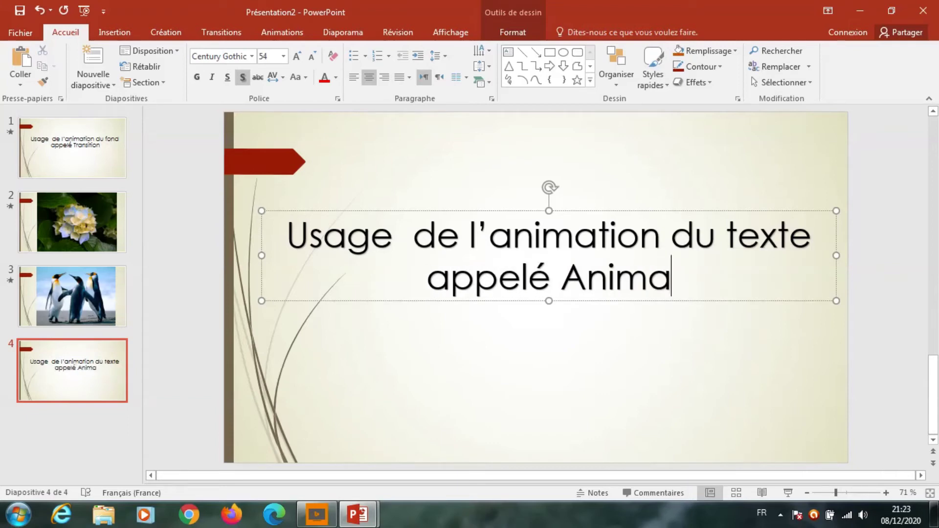
{"action": "type", "text": "tion"}
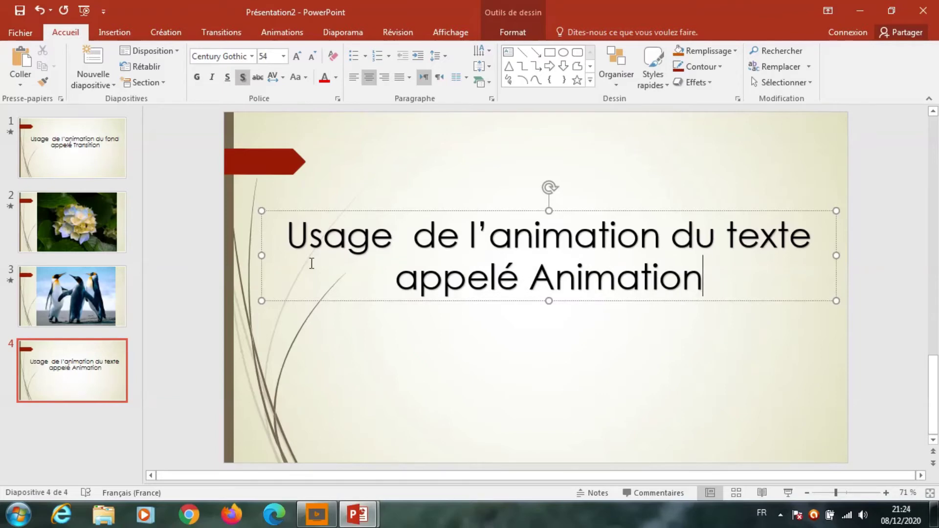
{"action": "left_click", "coordinate": [517, 283]}
Correct 'appelé' to 'appelée' in the titles of slide 4 and slide 1.
{"action": "type", "text": "e"}
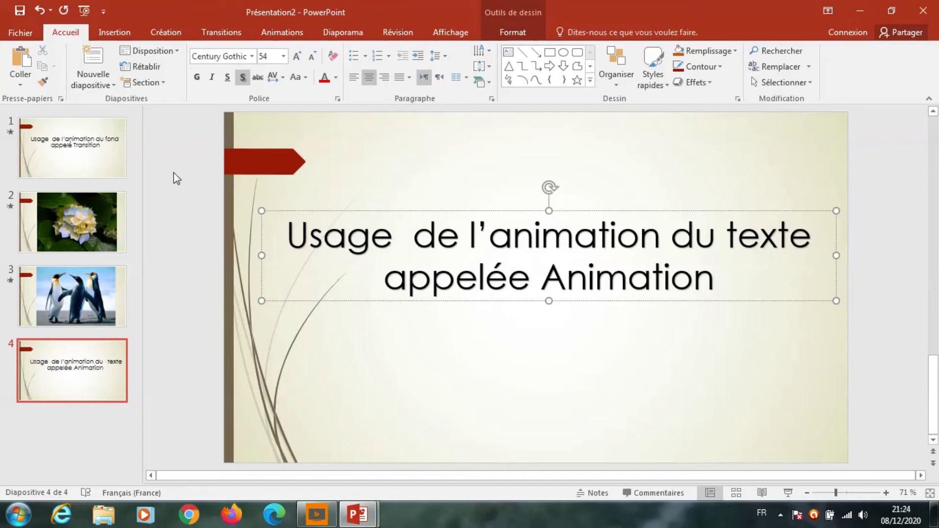
{"action": "left_click", "coordinate": [72, 149]}
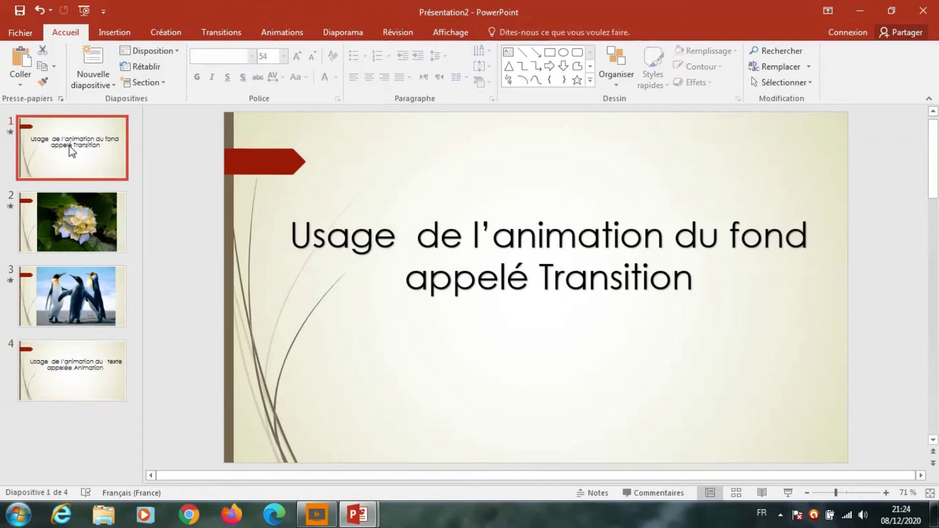
{"action": "left_click", "coordinate": [525, 274]}
{"action": "type", "text": "e"}
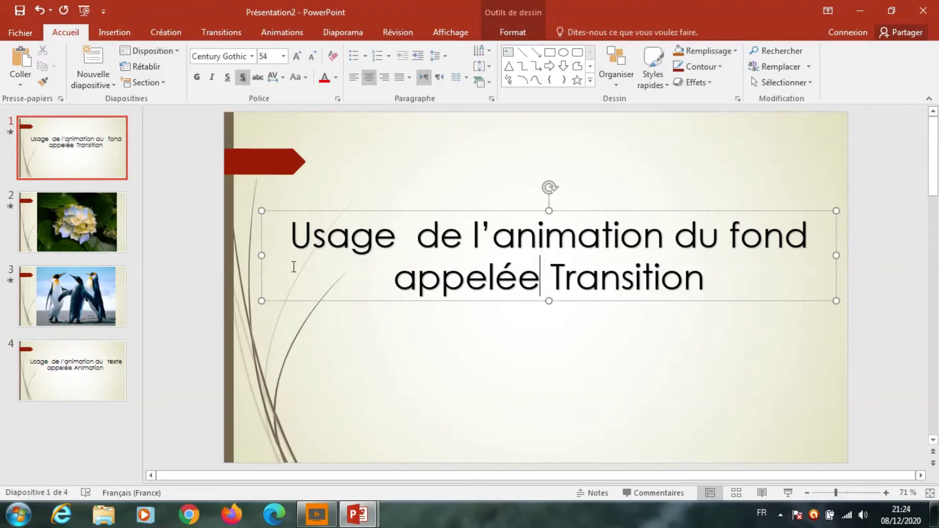
Select the whole title box on slide 4.
{"action": "left_click", "coordinate": [95, 385]}
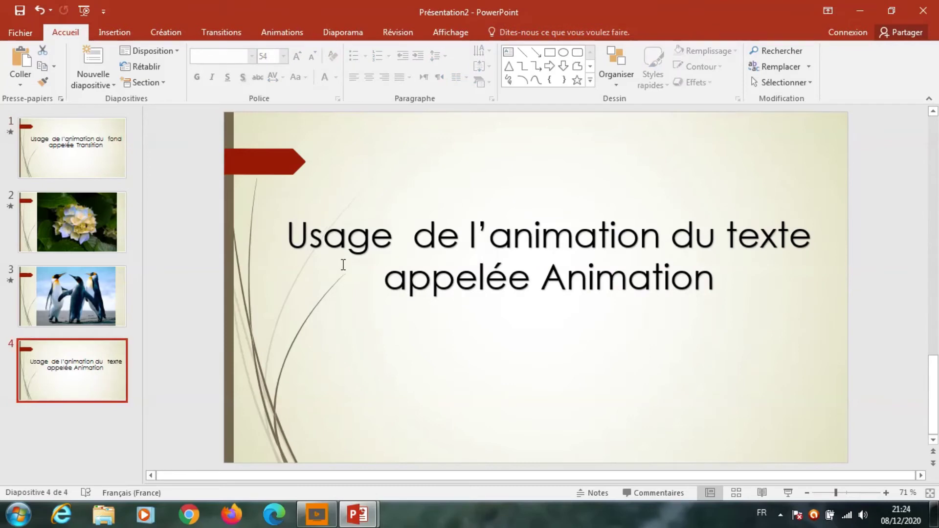
{"action": "left_click", "coordinate": [352, 245]}
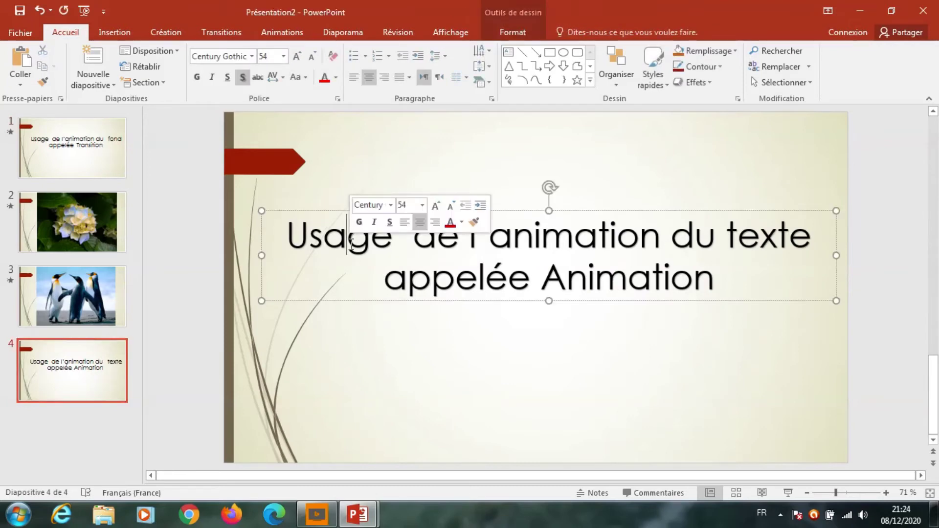
{"action": "left_click", "coordinate": [331, 211]}
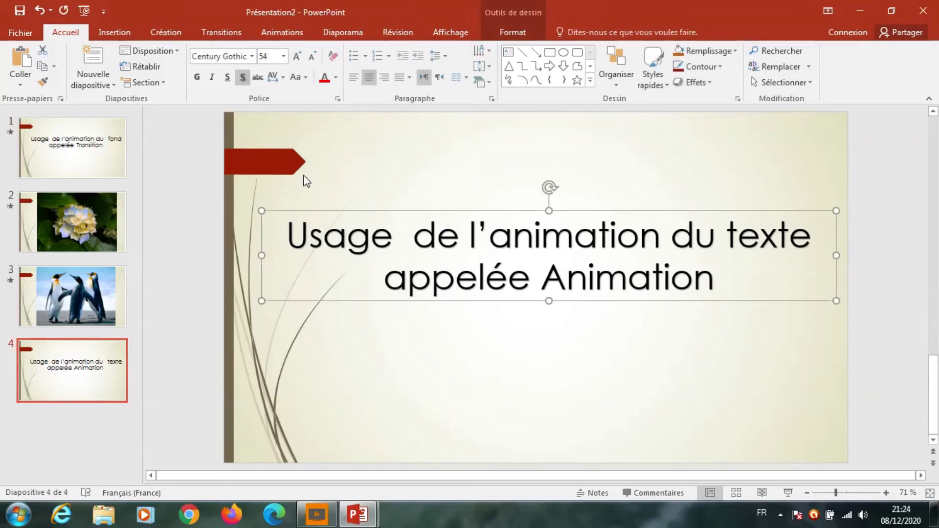
Apply the Entrée brusque entrance animation to slide 4's title and show its direction choices.
{"action": "left_click", "coordinate": [276, 37]}
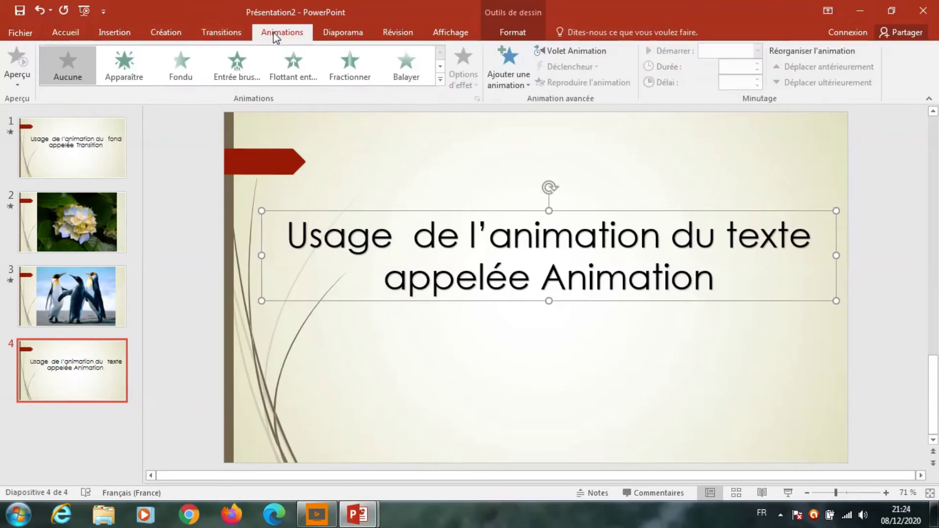
{"action": "left_click", "coordinate": [440, 79]}
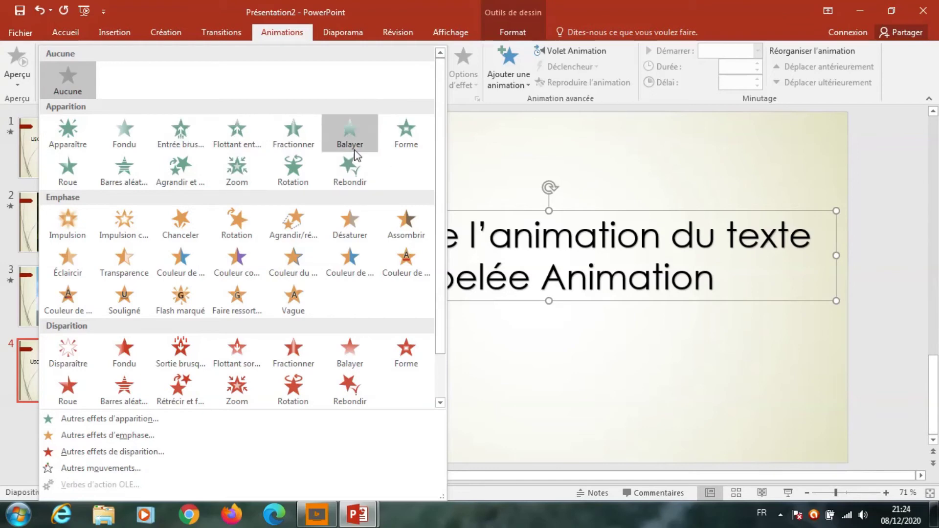
{"action": "left_click", "coordinate": [181, 142]}
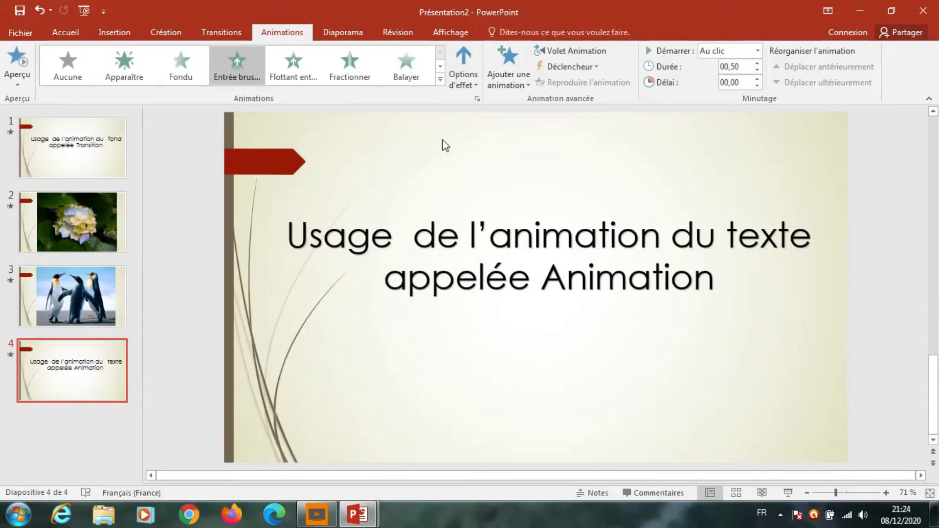
{"action": "left_click", "coordinate": [467, 87]}
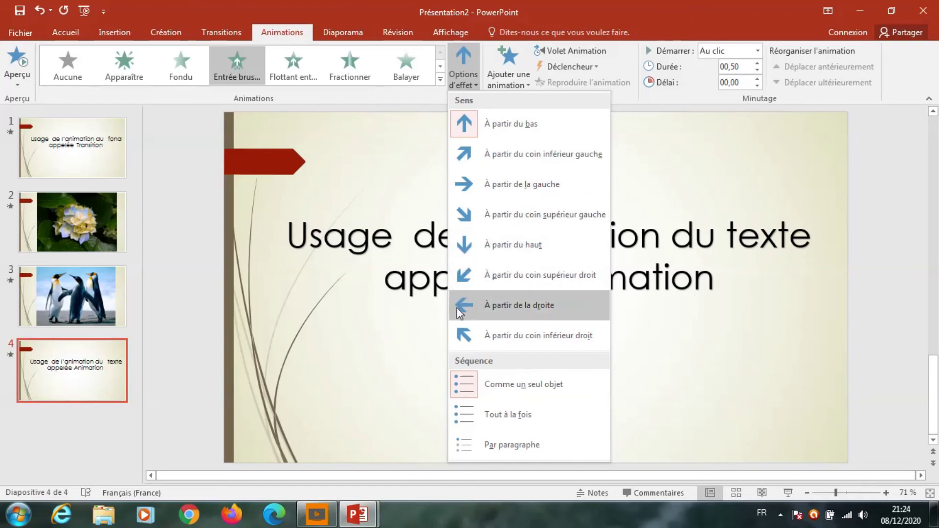
Make the title's animation come À partir de la gauche and open the animation pane.
{"action": "left_click", "coordinate": [470, 185]}
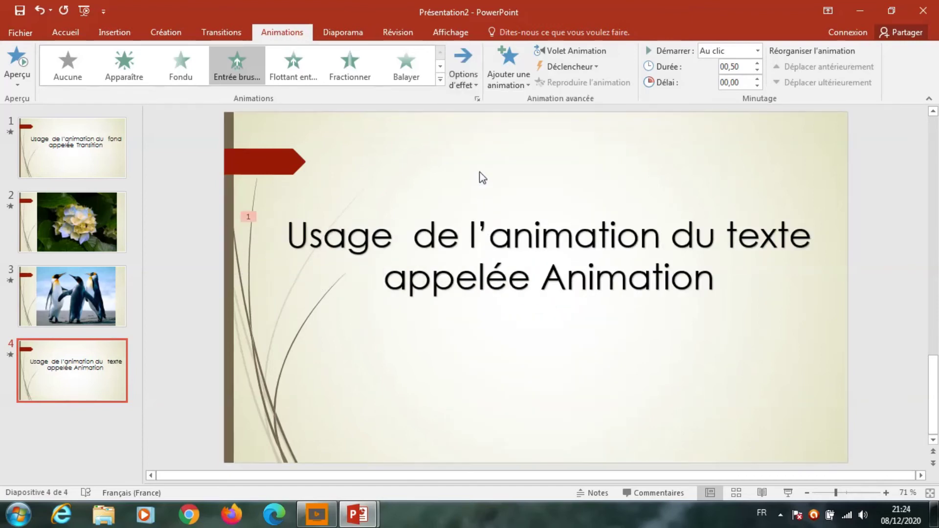
{"action": "left_click", "coordinate": [581, 52]}
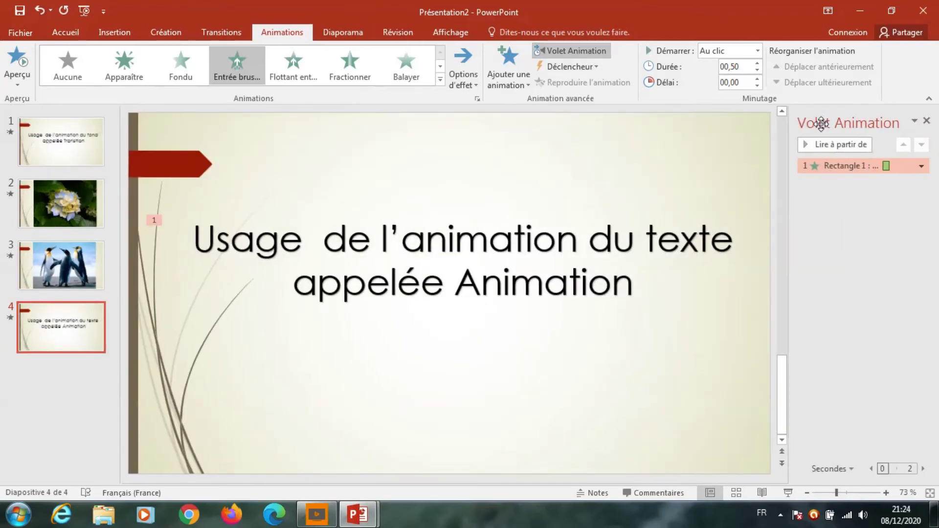
{"action": "left_click", "coordinate": [560, 52]}
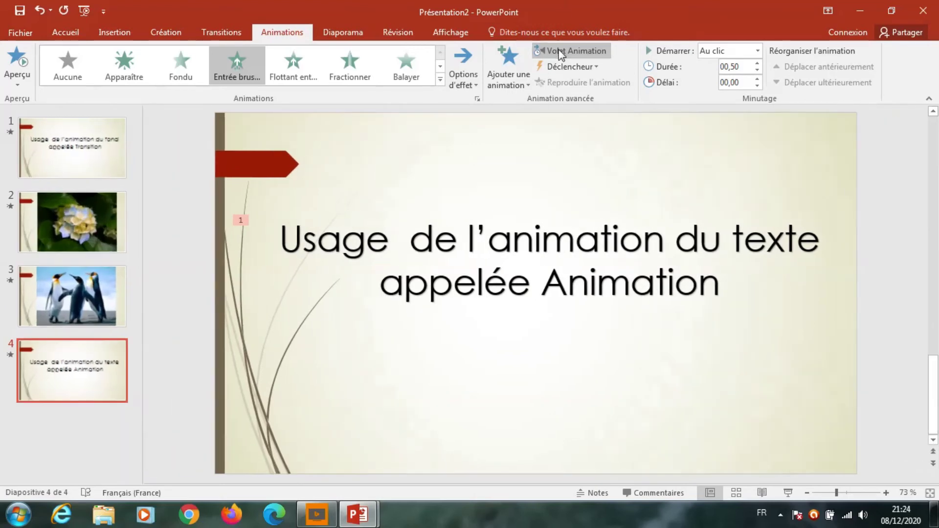
{"action": "left_click", "coordinate": [560, 53]}
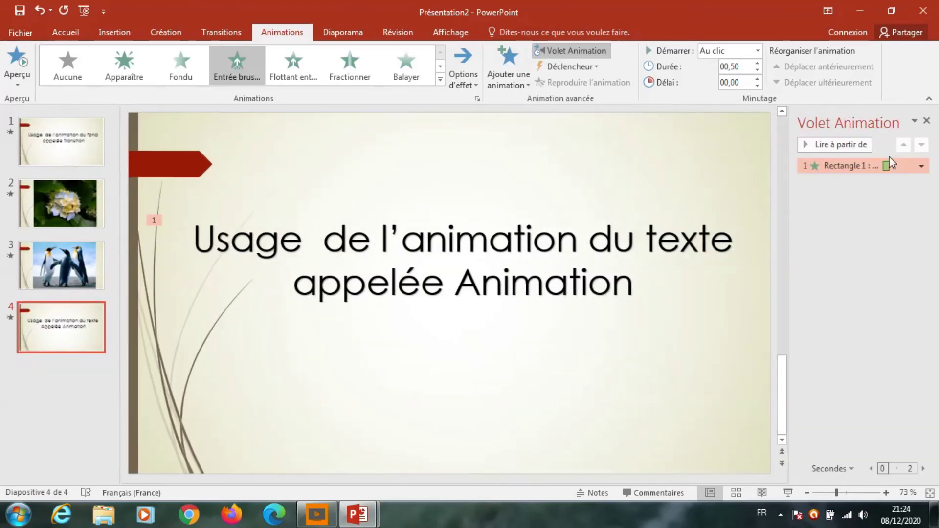
Set the title animation's Animer le texte option to Par lettre.
{"action": "left_click", "coordinate": [922, 169]}
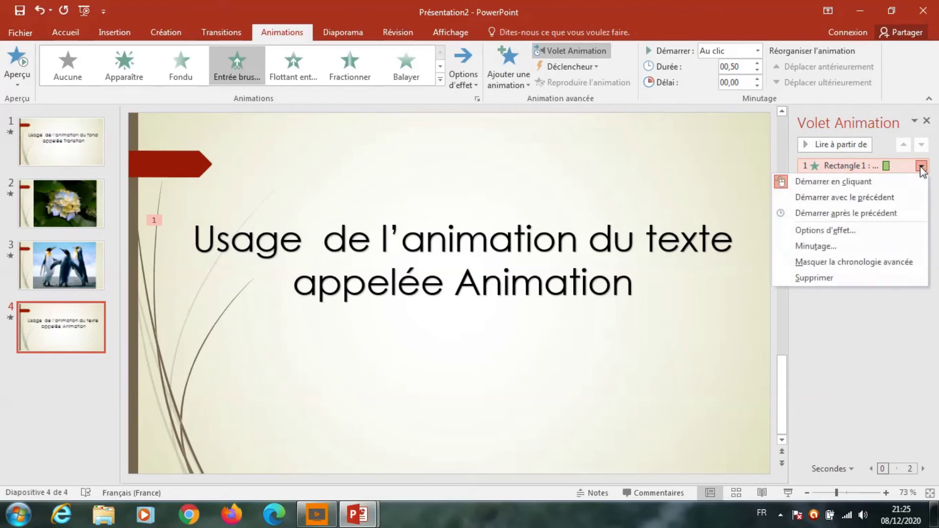
{"action": "left_click", "coordinate": [833, 231]}
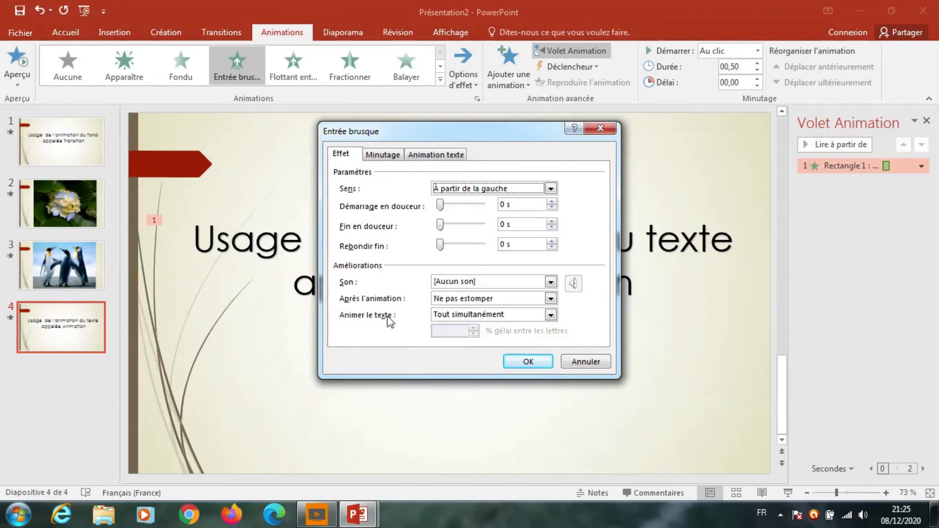
{"action": "left_click", "coordinate": [445, 317]}
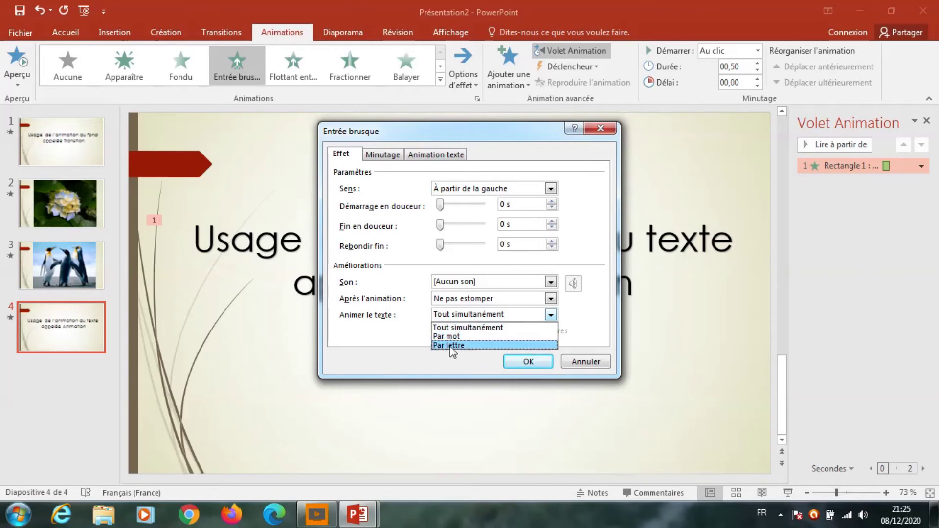
{"action": "left_click", "coordinate": [443, 346]}
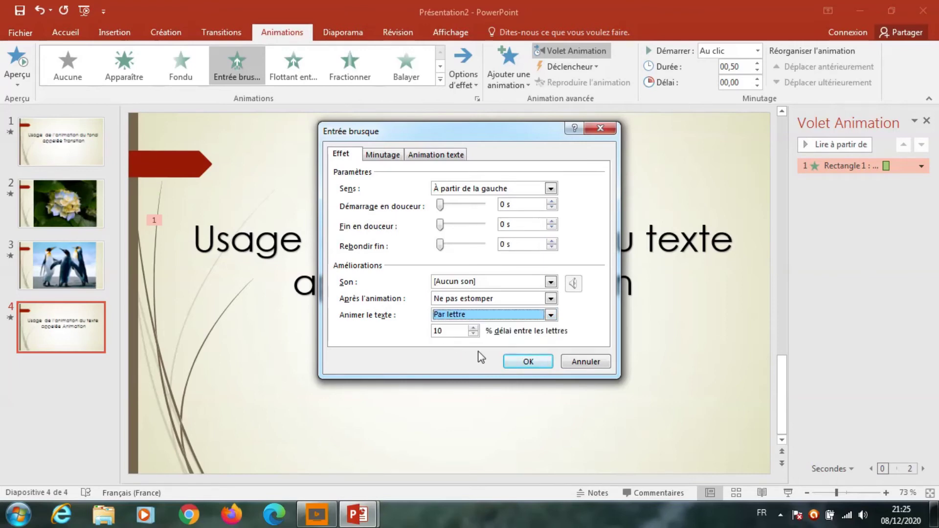
{"action": "left_click", "coordinate": [528, 364]}
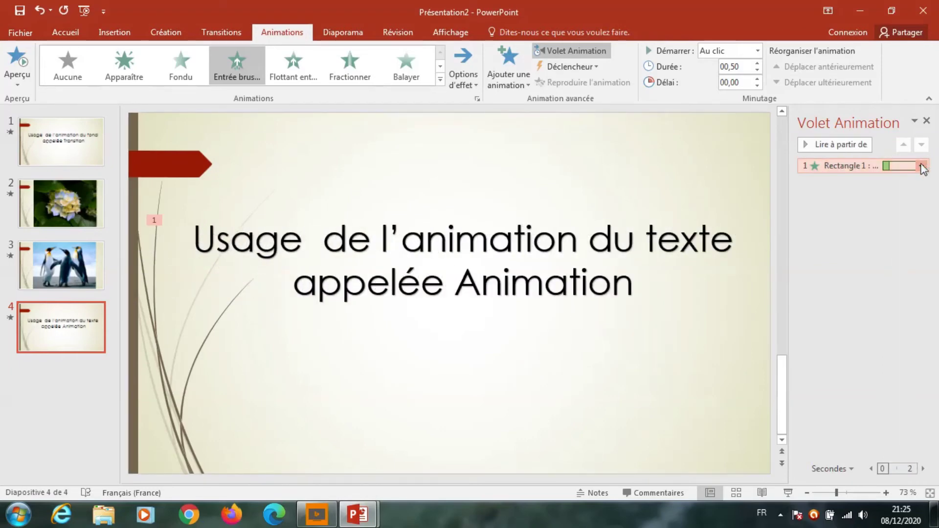
Change the title animation's Animer le texte option to Par mot.
{"action": "left_click", "coordinate": [922, 167]}
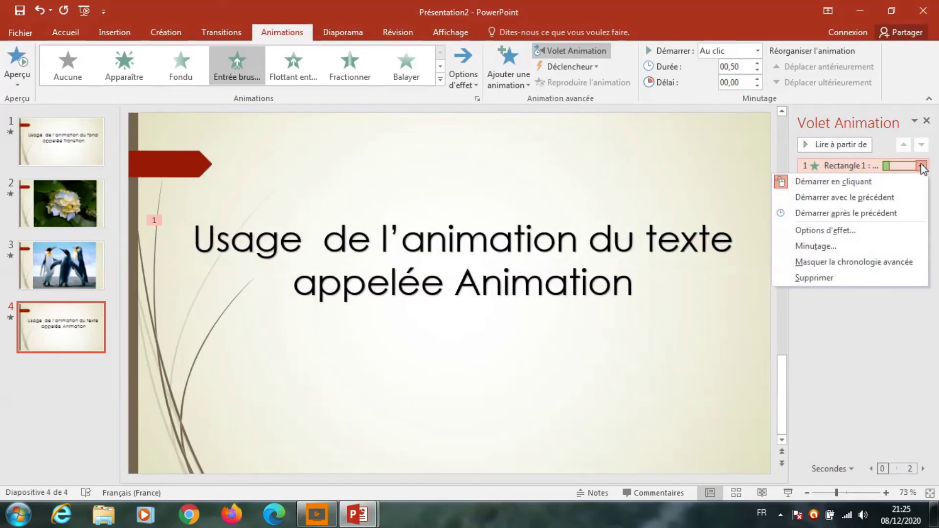
{"action": "left_click", "coordinate": [820, 230]}
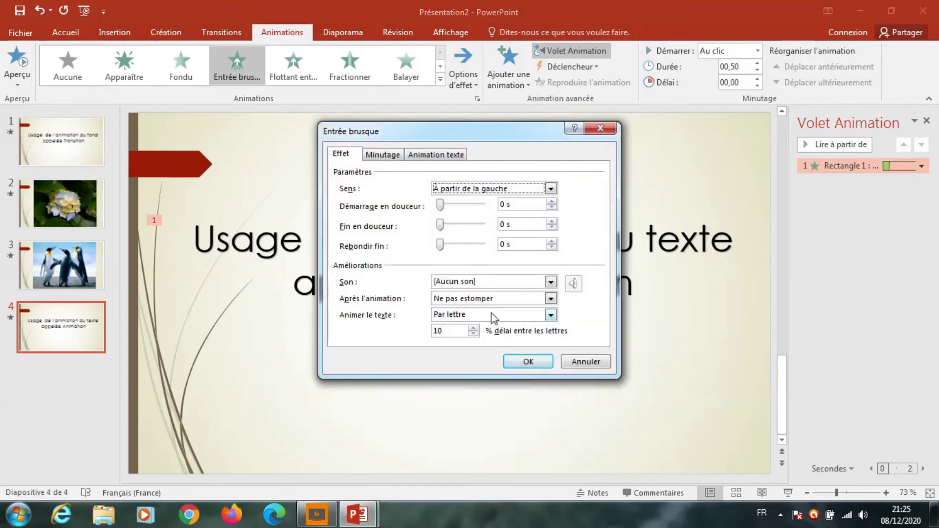
{"action": "left_click", "coordinate": [470, 315]}
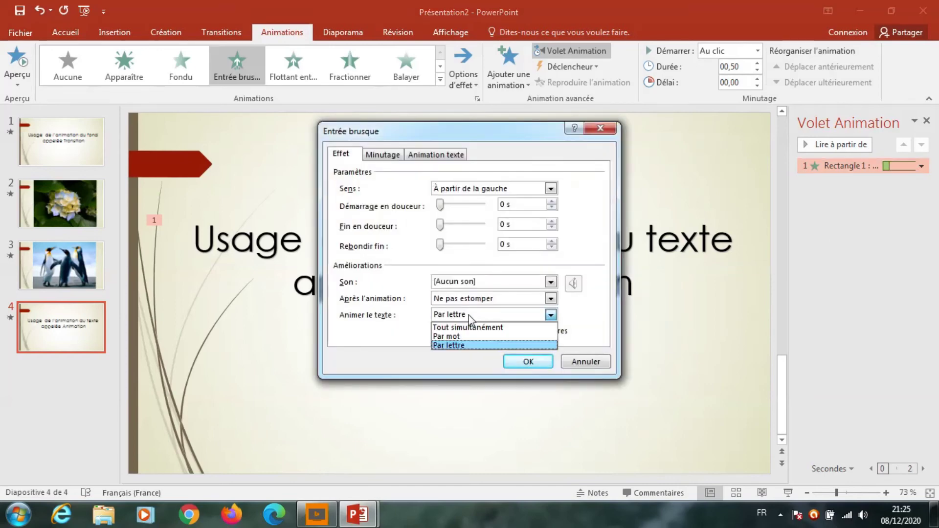
{"action": "left_click", "coordinate": [444, 337]}
{"action": "left_click", "coordinate": [518, 361]}
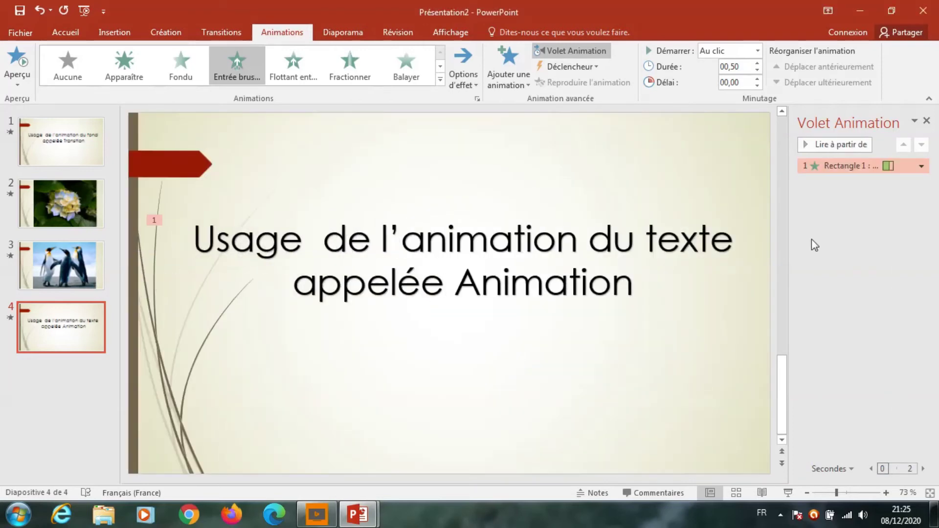
Set the delay between words in the title animation to 11%.
{"action": "left_click", "coordinate": [922, 165]}
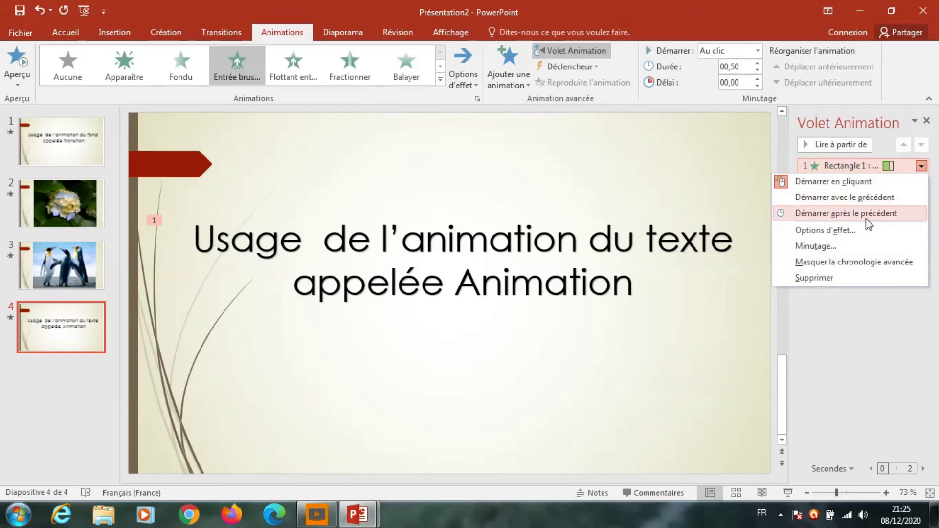
{"action": "left_click", "coordinate": [826, 230]}
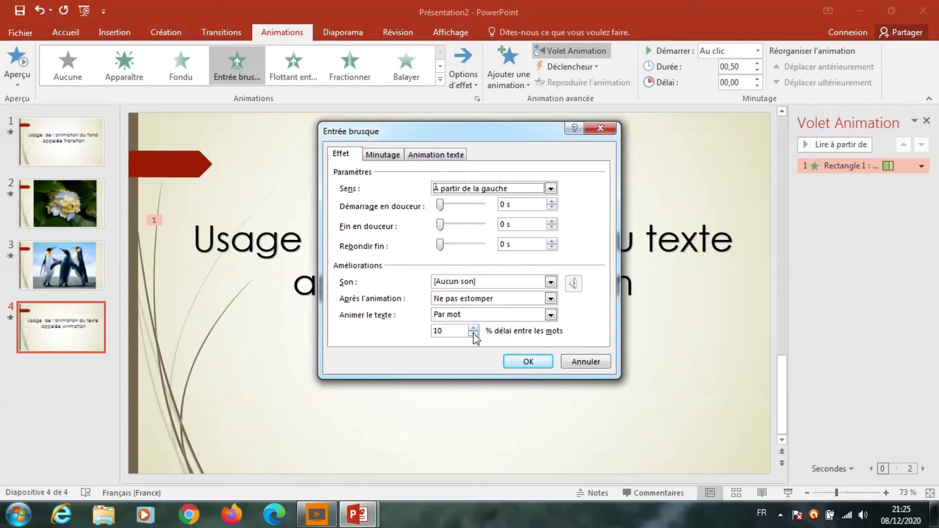
{"action": "double_click", "coordinate": [473, 334]}
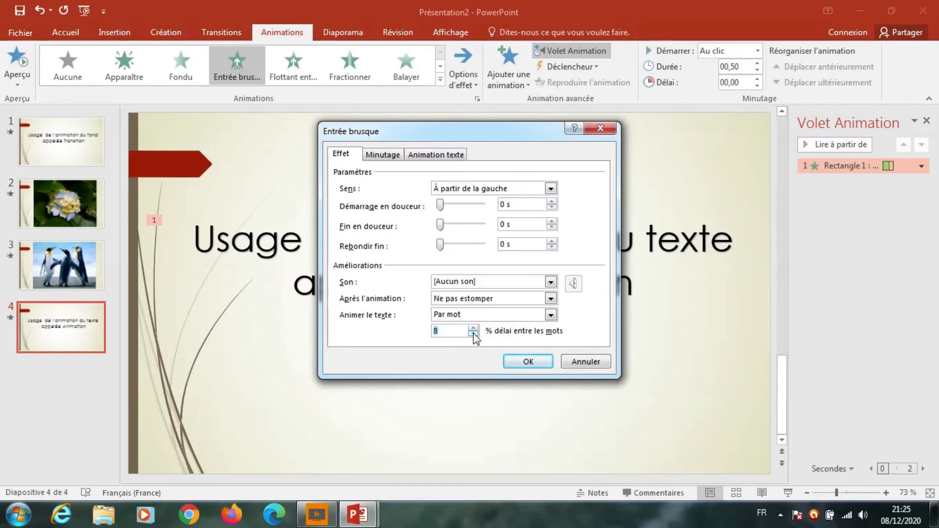
{"action": "left_click", "coordinate": [529, 362]}
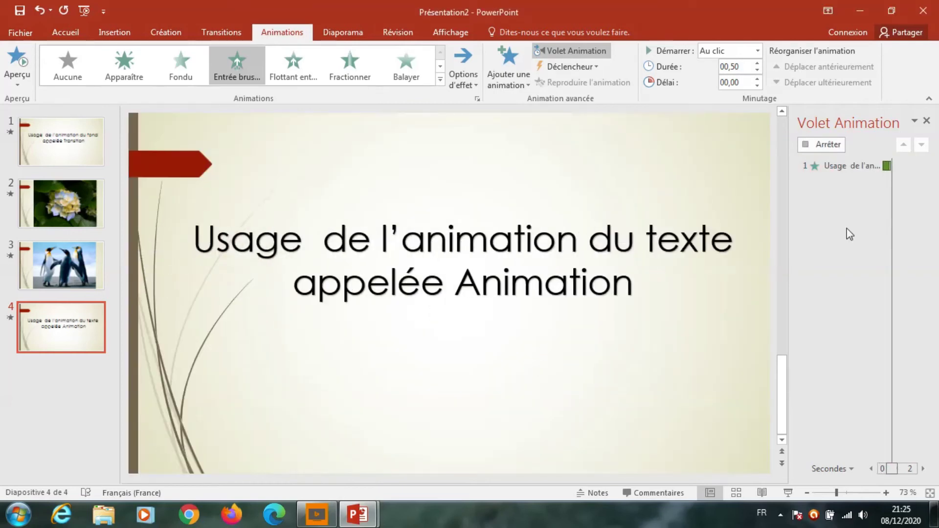
{"action": "left_click", "coordinate": [922, 166]}
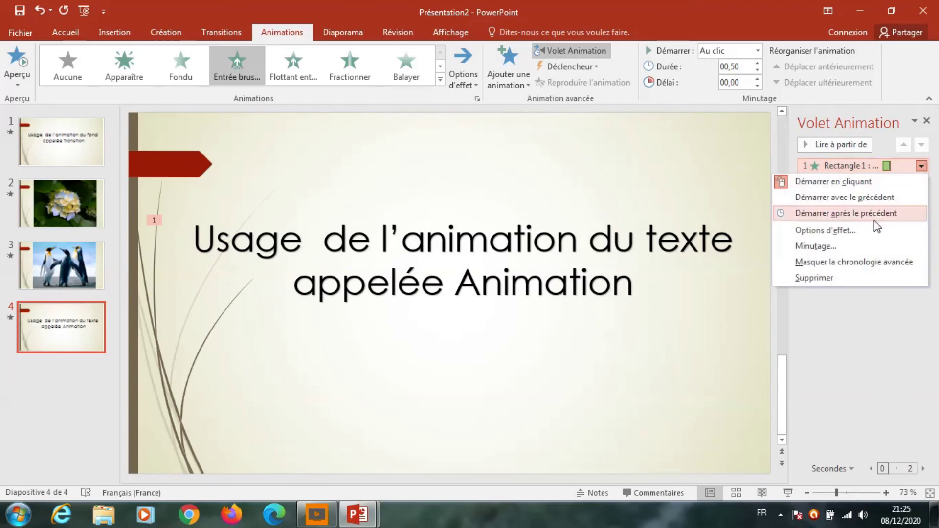
{"action": "left_click", "coordinate": [826, 230]}
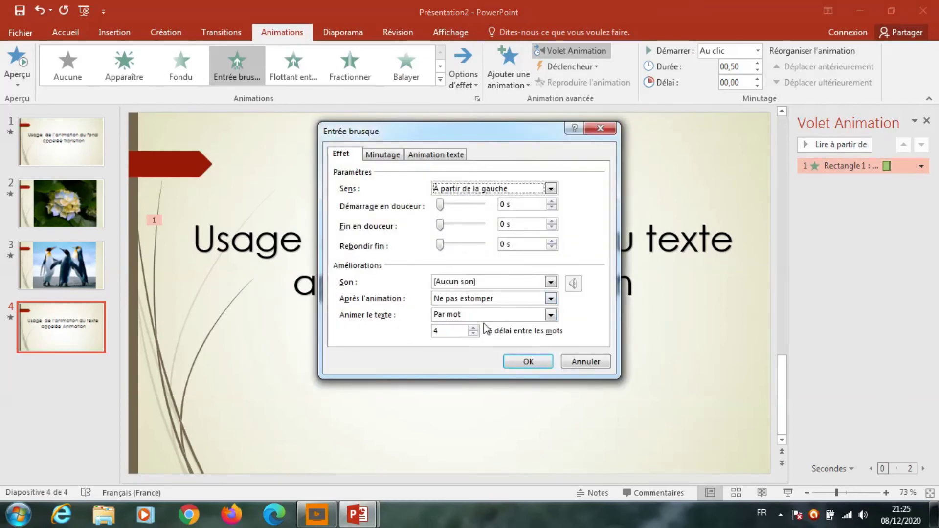
{"action": "double_click", "coordinate": [473, 328]}
{"action": "double_click", "coordinate": [474, 328]}
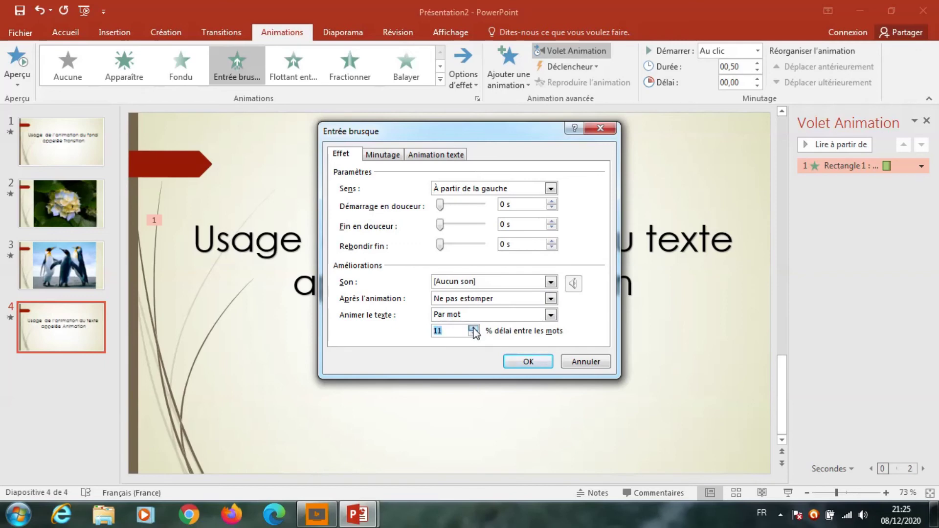
{"action": "left_click", "coordinate": [521, 363]}
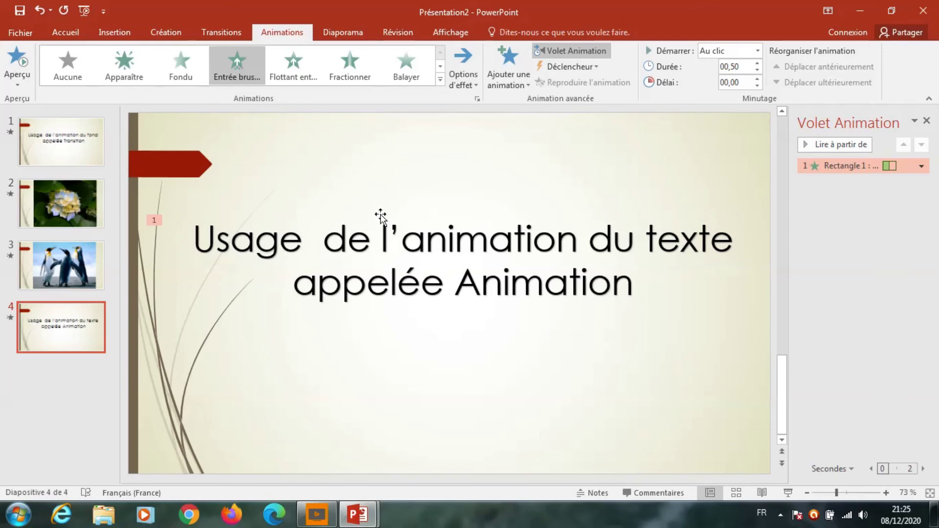
Insert the Tulipes sample picture onto slide 4.
{"action": "left_click", "coordinate": [417, 338]}
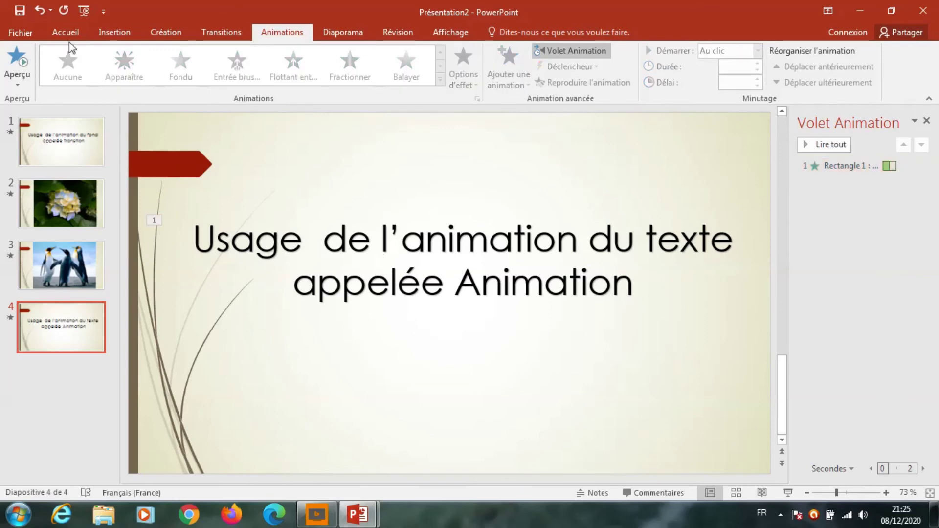
{"action": "left_click", "coordinate": [105, 34]}
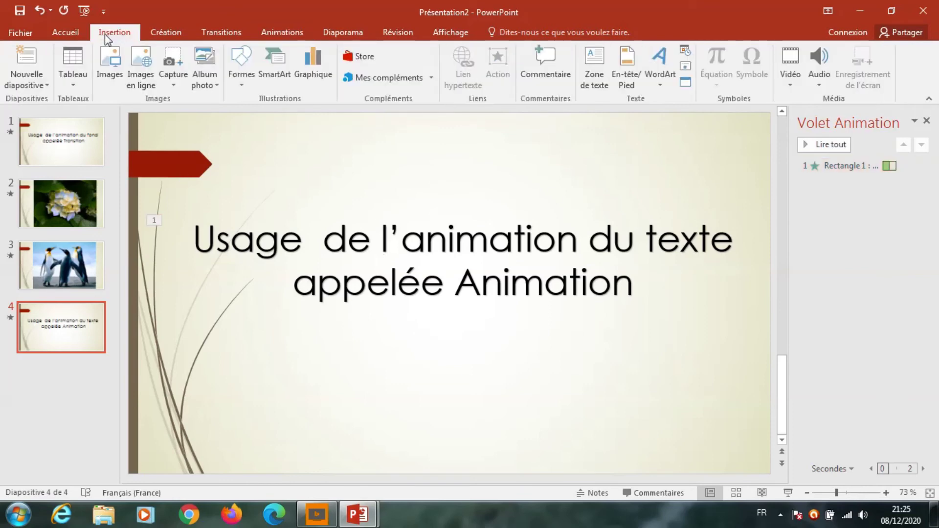
{"action": "left_click", "coordinate": [113, 66]}
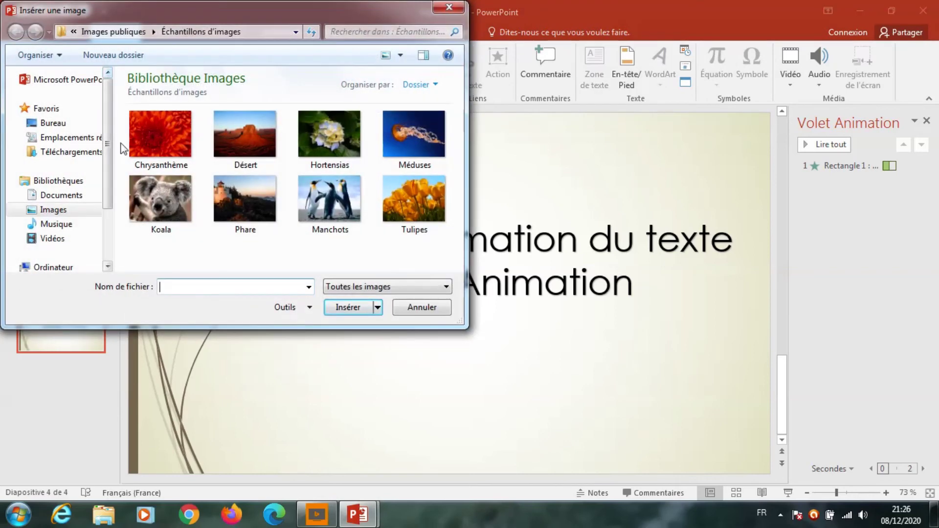
{"action": "left_click", "coordinate": [430, 200]}
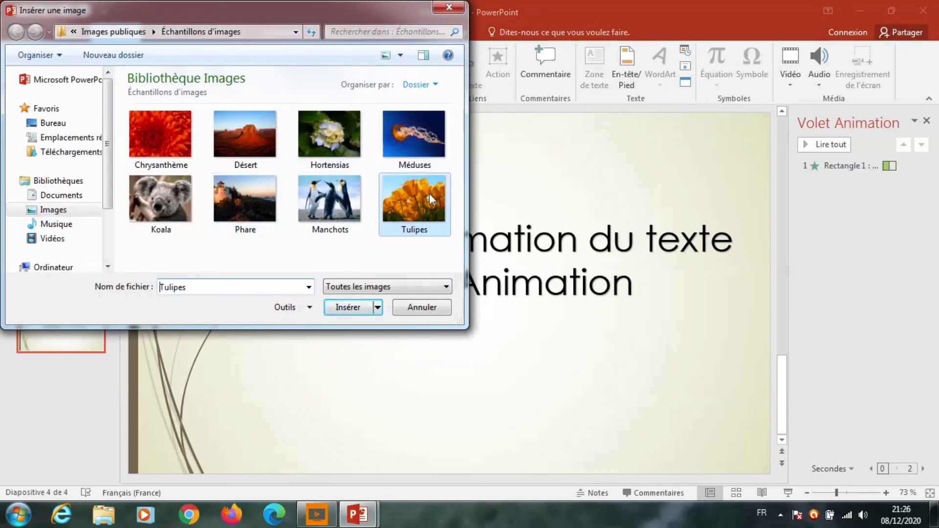
{"action": "double_click", "coordinate": [431, 199]}
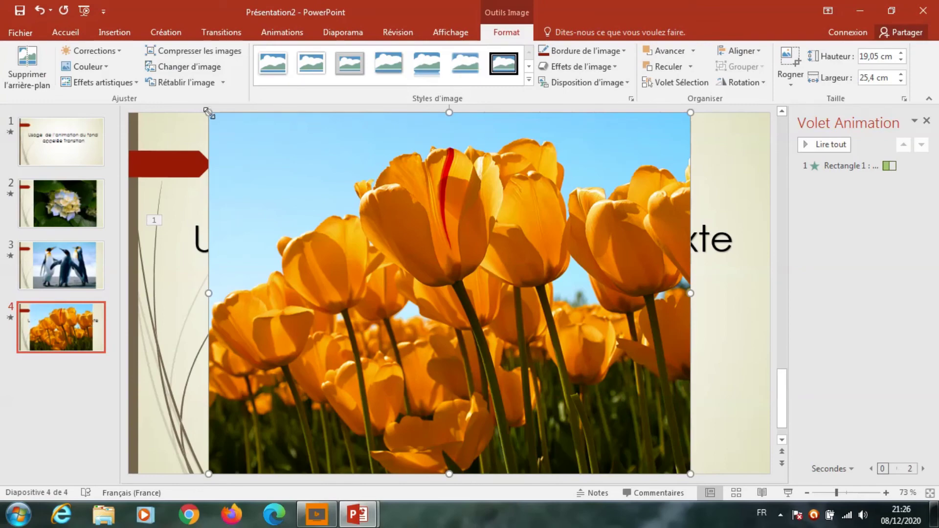
Shrink the tulip photo to 8.81 × 11.75 cm at bottom right and raise the title.
{"action": "left_click_drag", "start_coordinate": [209, 112], "coordinate": [518, 307]}
{"action": "left_click_drag", "start_coordinate": [558, 367], "coordinate": [639, 366]}
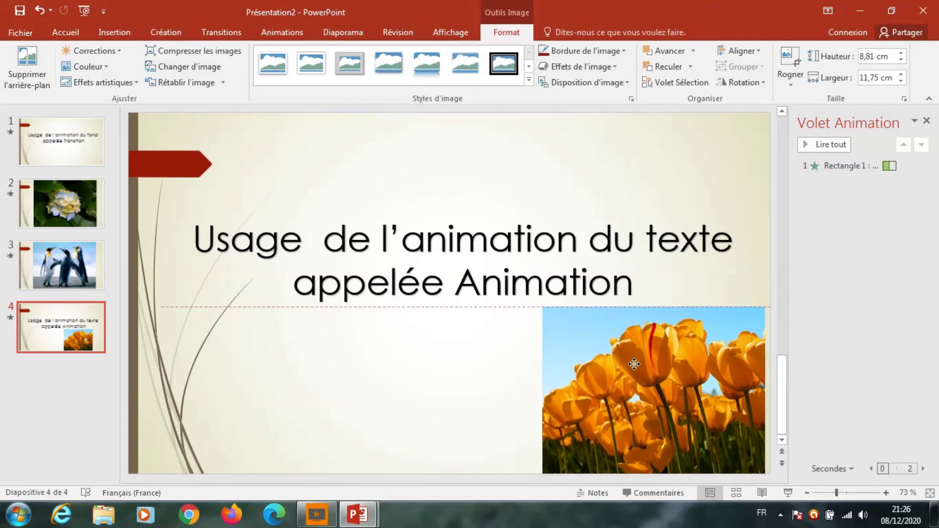
{"action": "left_click", "coordinate": [544, 284]}
{"action": "left_click_drag", "start_coordinate": [516, 211], "coordinate": [509, 173]}
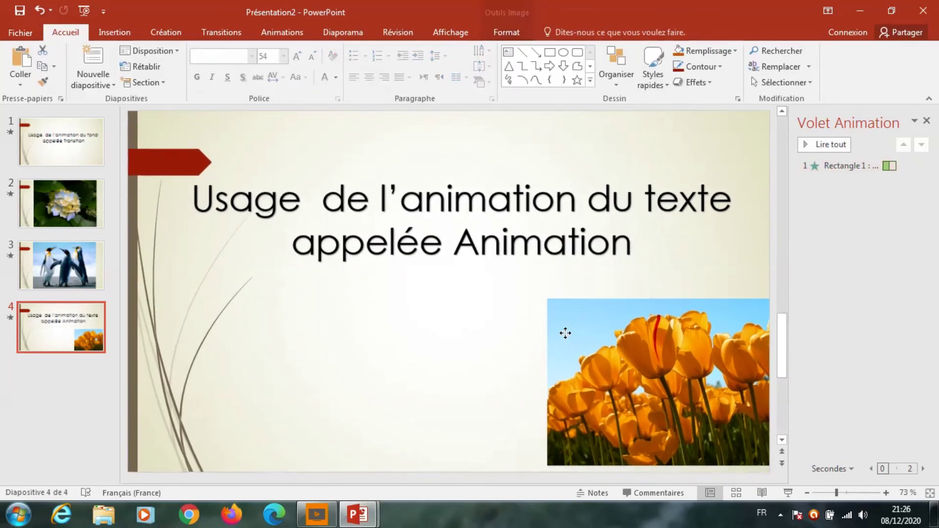
{"action": "left_click_drag", "start_coordinate": [562, 357], "coordinate": [543, 334]}
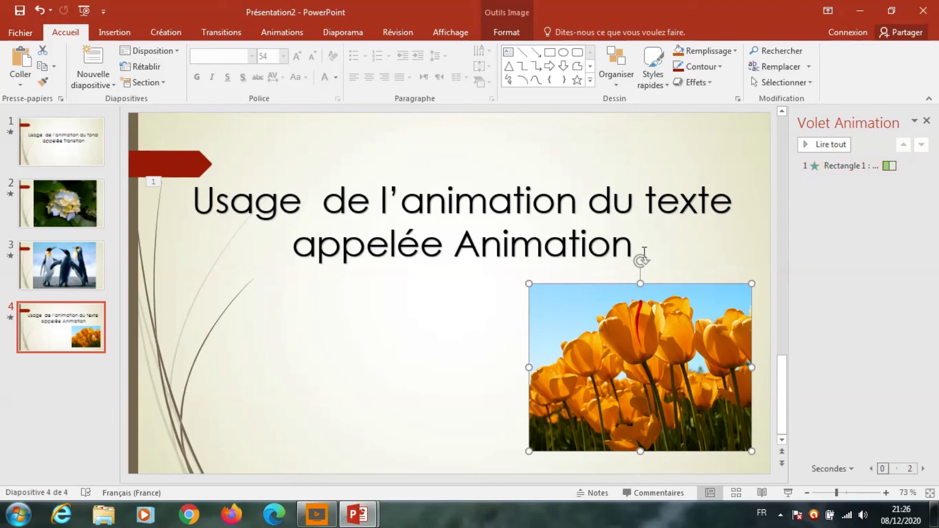
Give the tulip photo the Fractionner entrance set to Horizontalement vers l'arrière.
{"action": "left_click", "coordinate": [278, 34]}
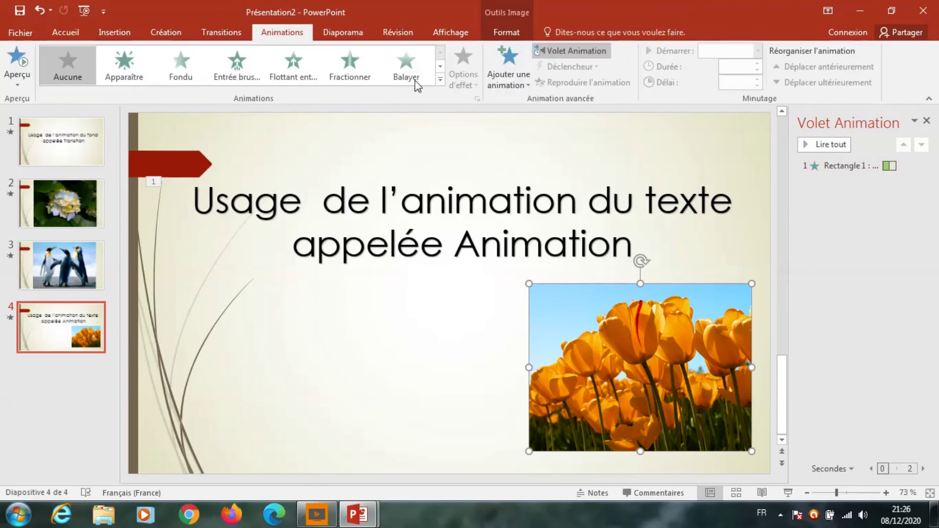
{"action": "left_click", "coordinate": [440, 79]}
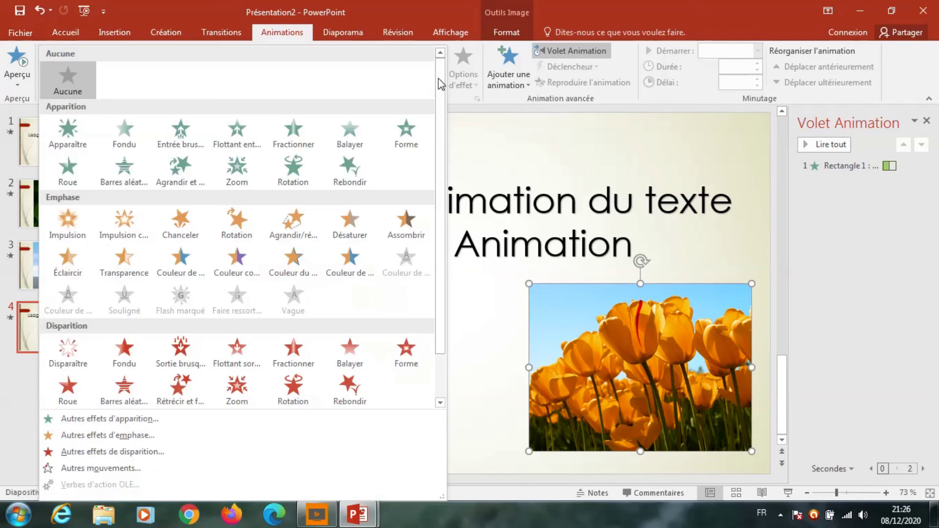
{"action": "left_click", "coordinate": [297, 142]}
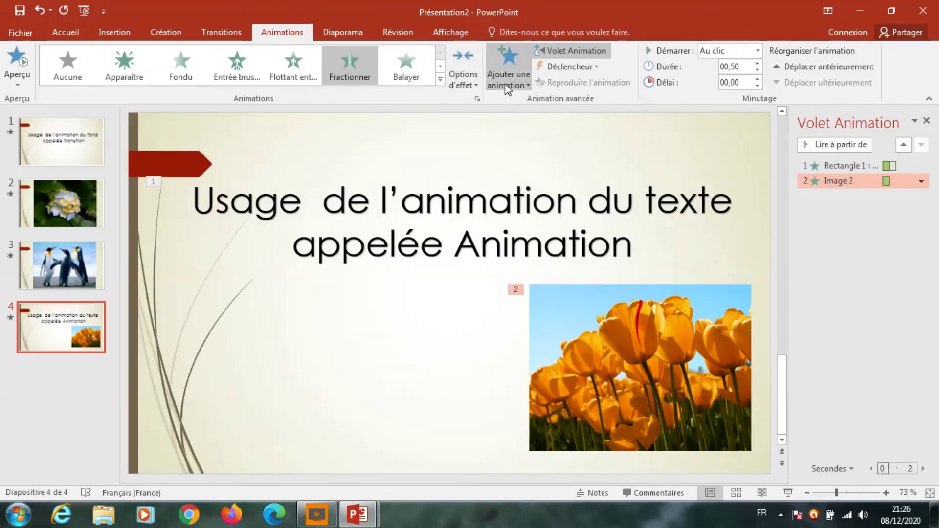
{"action": "left_click", "coordinate": [465, 80]}
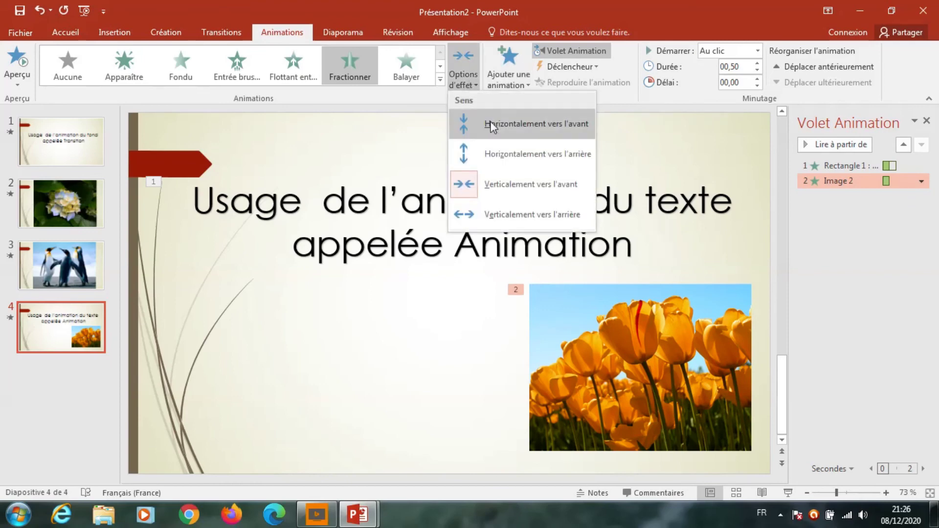
{"action": "left_click", "coordinate": [496, 154]}
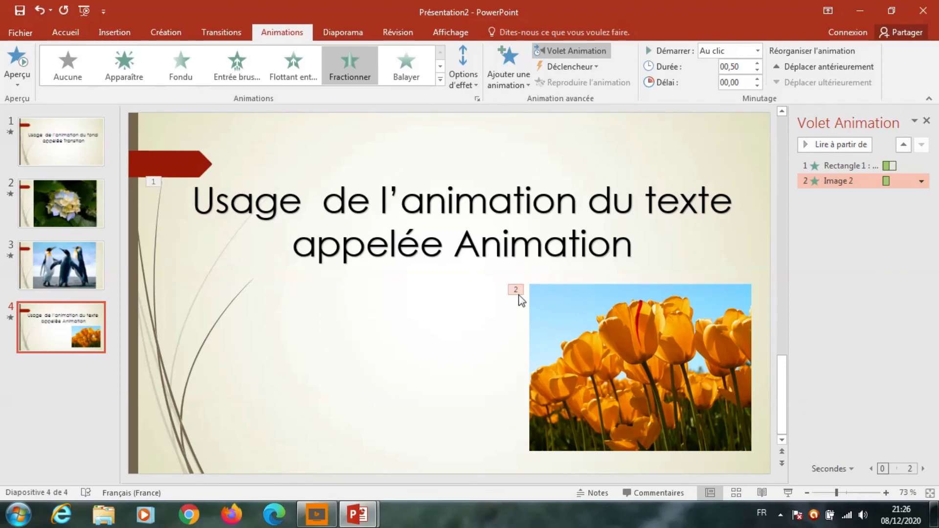
{"action": "left_click", "coordinate": [788, 493]}
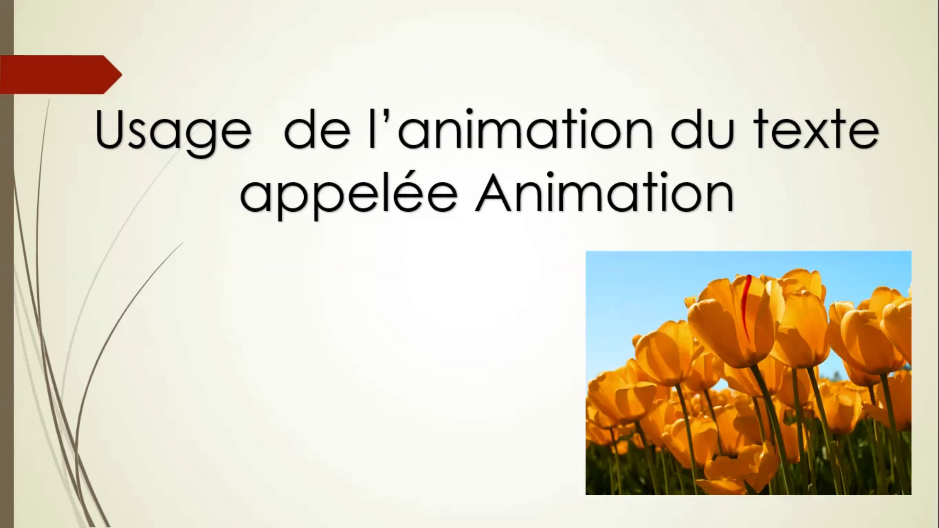
{"action": "key", "text": "Escape"}
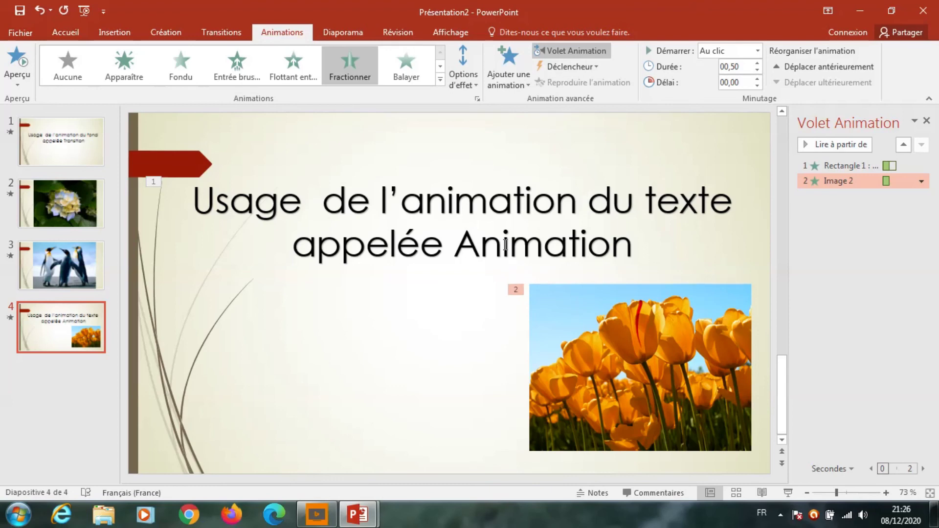
Set the tulip animation to Démarrer avec le précédent and preview it in a slide show.
{"action": "left_click", "coordinate": [922, 181]}
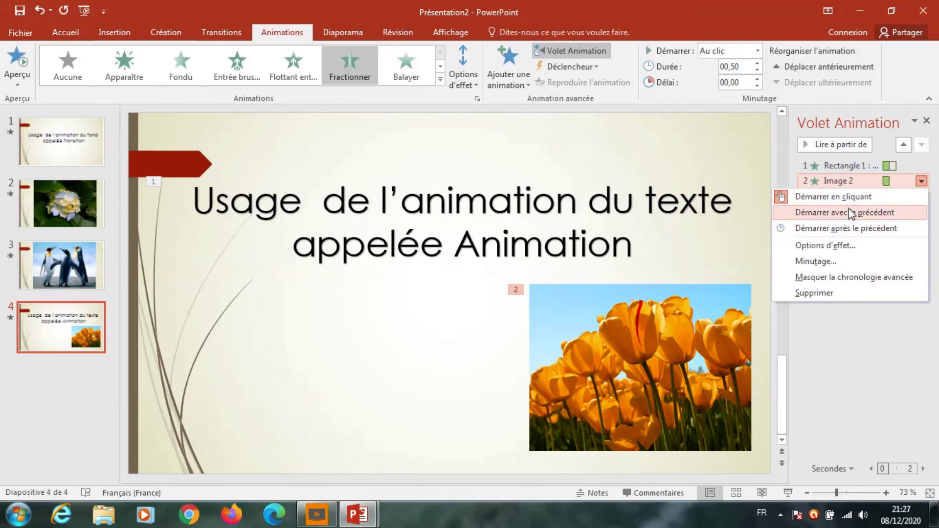
{"action": "left_click", "coordinate": [841, 216]}
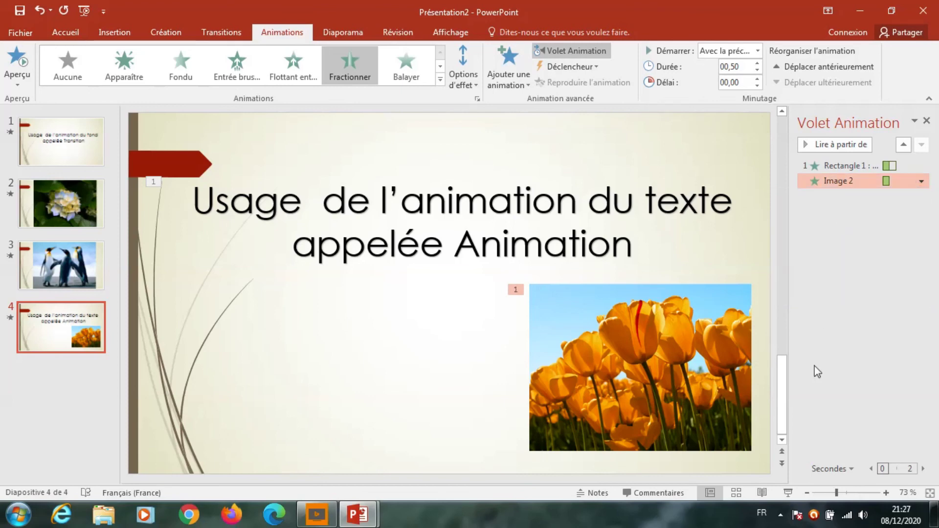
{"action": "left_click", "coordinate": [786, 494]}
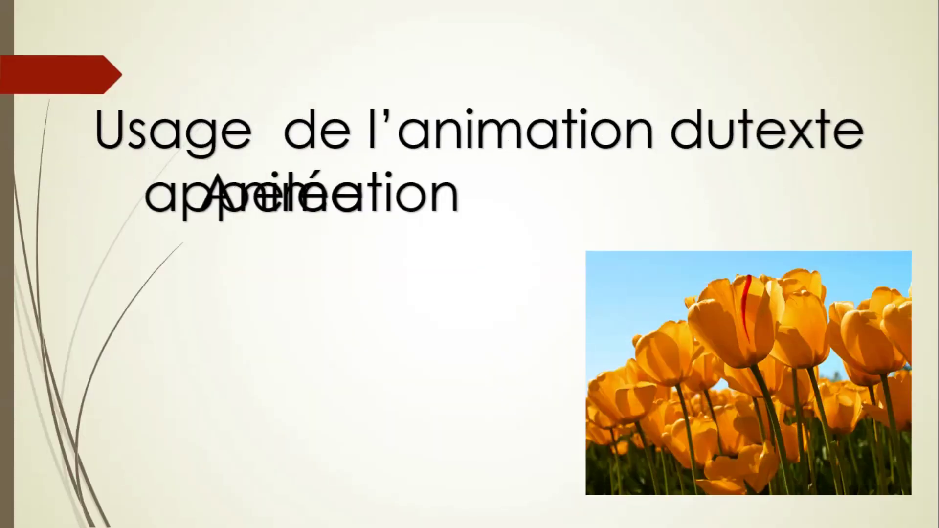
{"action": "key", "text": "Escape"}
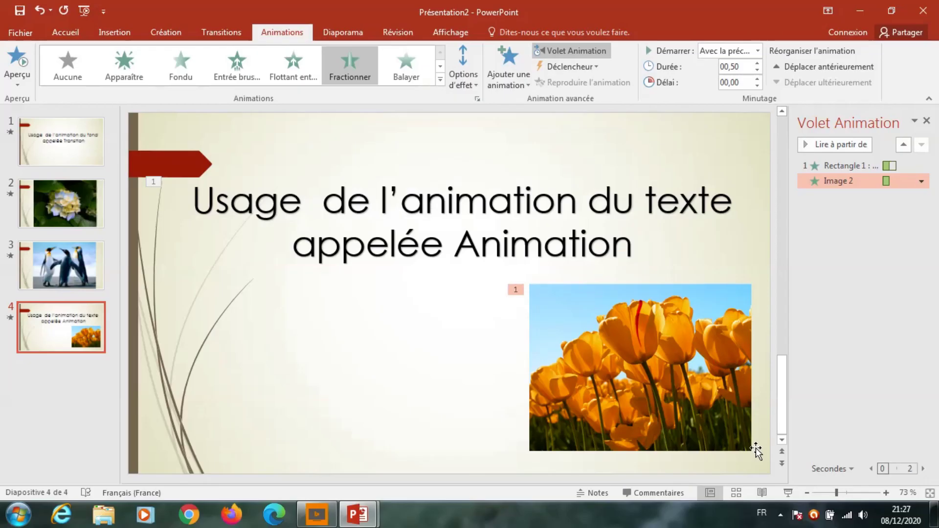